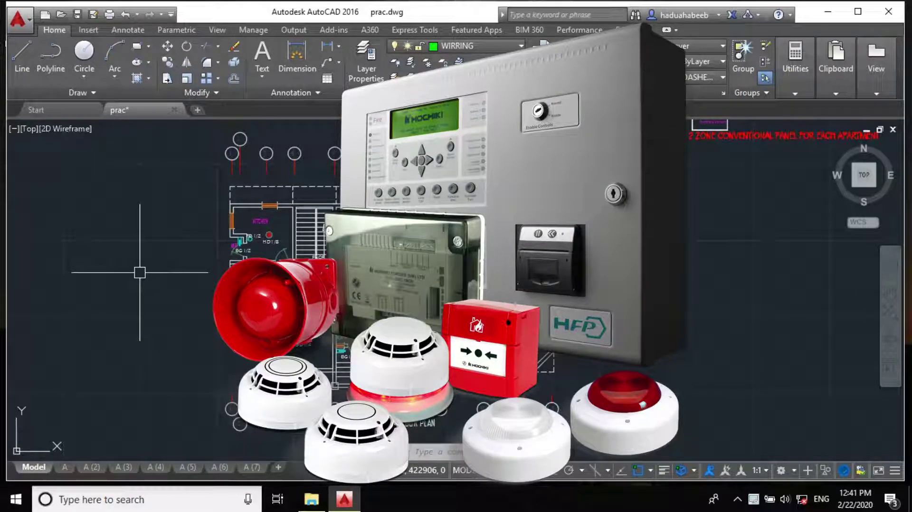
# Step: Zoom out until every floor plan and the legend sheet in prac.dwg are visible
pyautogui.scroll(-2, 295, 331)
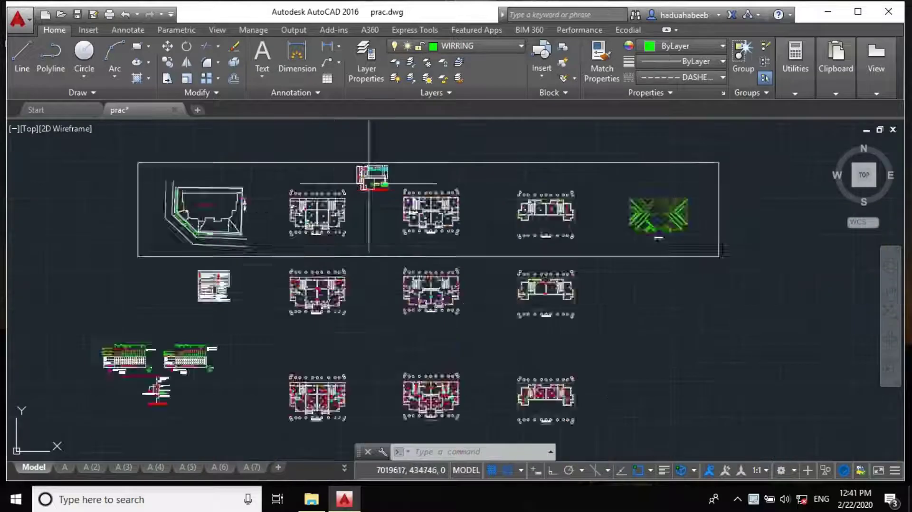
# Step: Zoom in on the ceiling and wall speaker rows of the sound system legend
pyautogui.scroll(8, 259, 203)
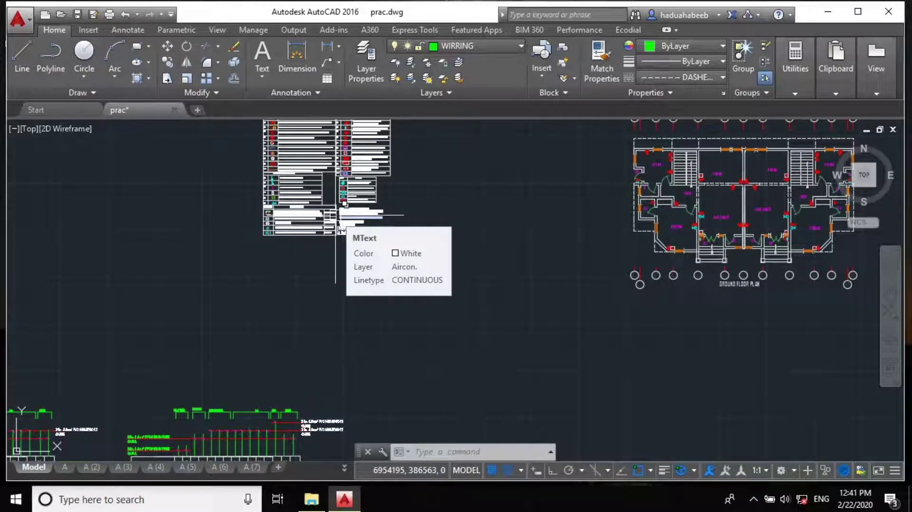
pyautogui.scroll(6, 344, 203)
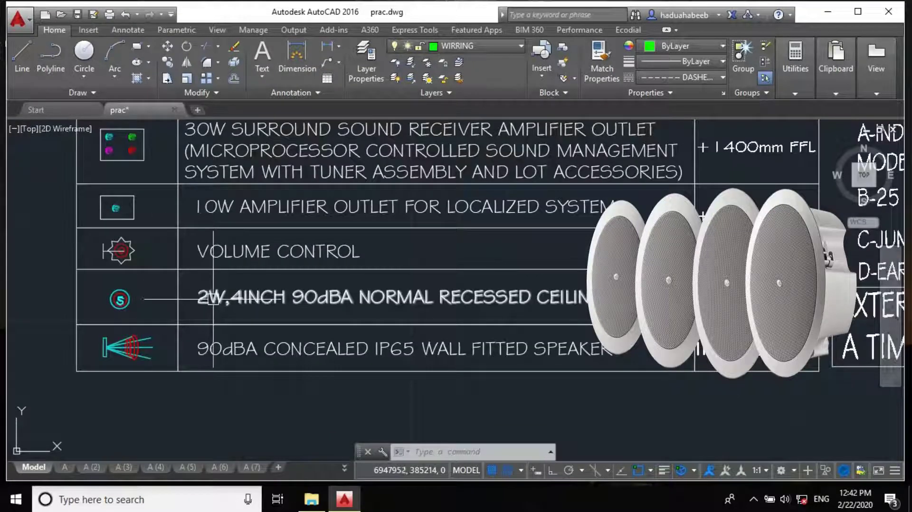
# Step: Frame the sound legend table so its SYMBOL column and DESCRIPTION header show together
pyautogui.scroll(-2, 213, 299)
pyautogui.scroll(2, 463, 331)
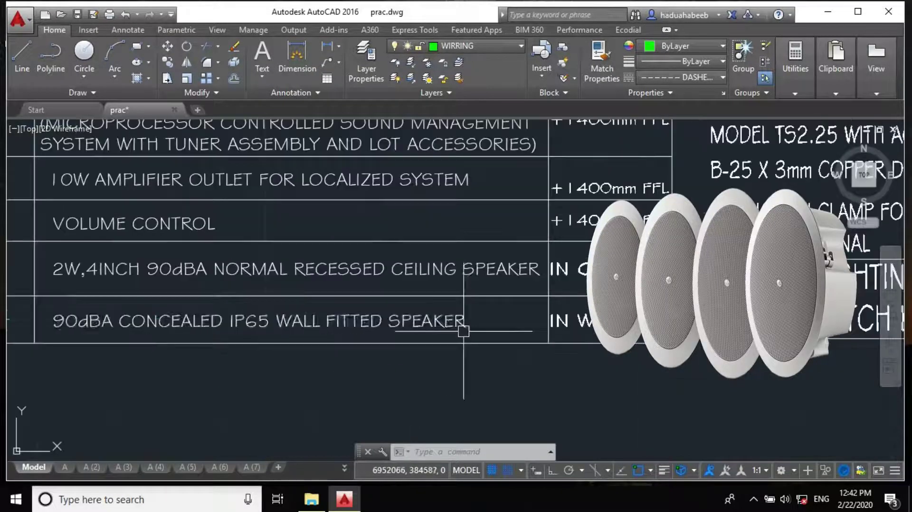
pyautogui.moveTo(77, 242); pyautogui.dragTo(242, 251, button='middle')
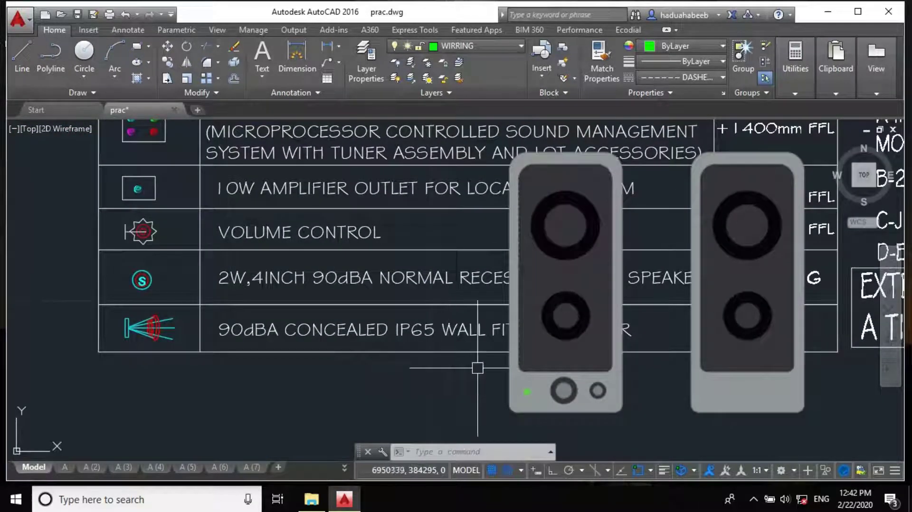
pyautogui.moveTo(670, 377); pyautogui.dragTo(615, 375, button='middle')
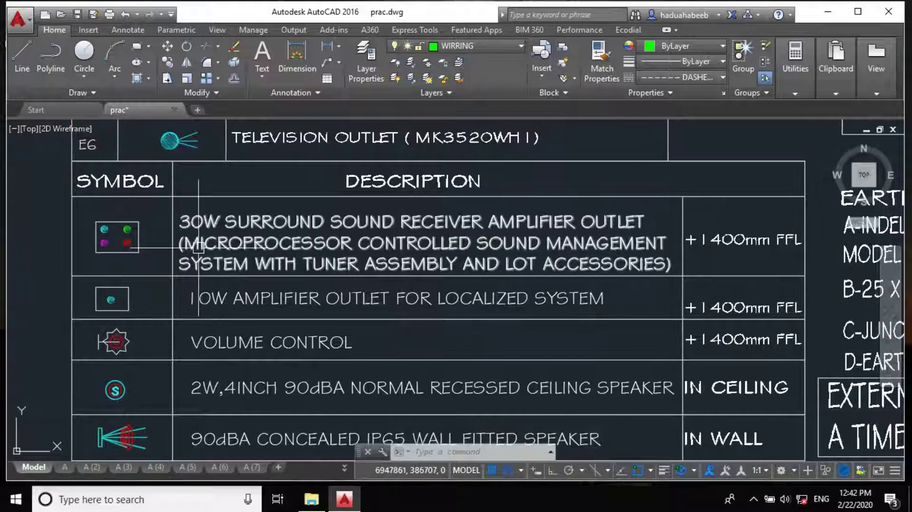
# Step: Review the legend's amplifier outlet rows with their symbols and descriptions
pyautogui.scroll(-5, 198, 247)
pyautogui.scroll(3, 216, 300)
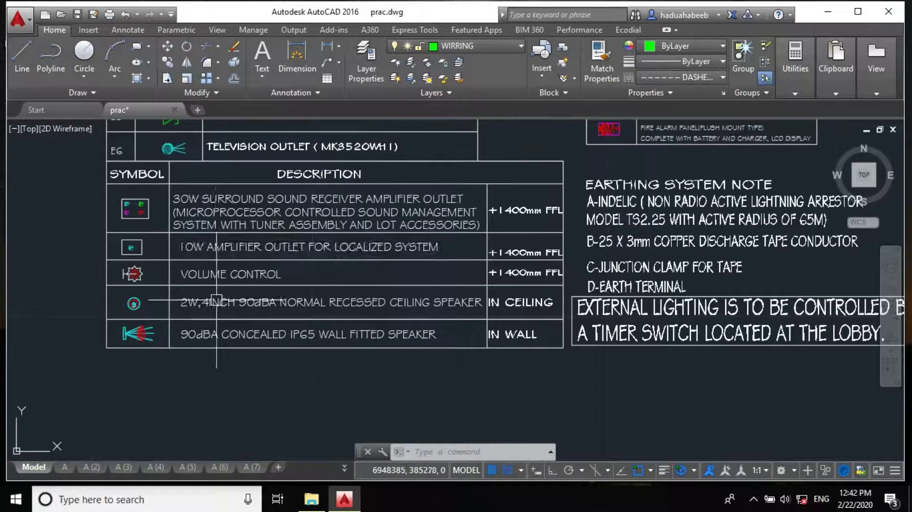
pyautogui.scroll(2, 211, 221)
pyautogui.moveTo(205, 223)
pyautogui.mouseDown(button='middle')
pyautogui.moveTo(227, 246)
pyautogui.moveTo(230, 267)
pyautogui.mouseUp(button='middle')
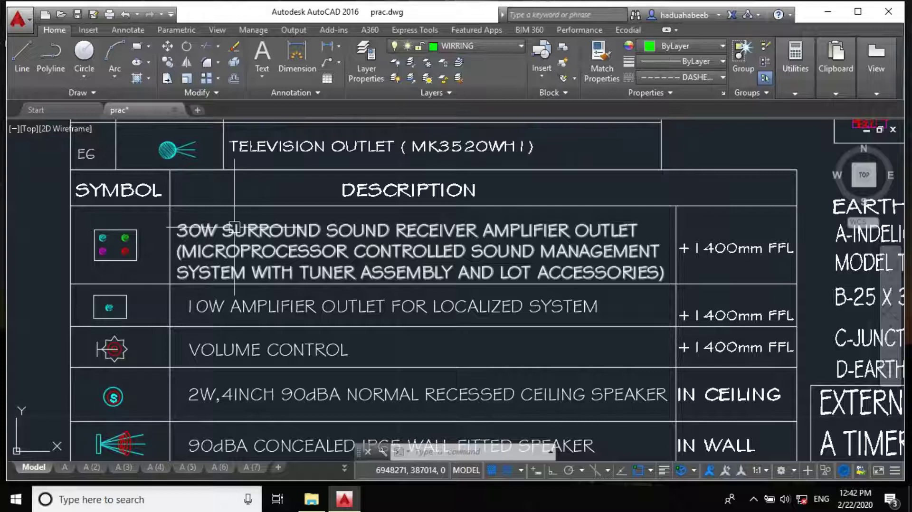
pyautogui.moveTo(366, 300); pyautogui.dragTo(344, 278, button='middle')
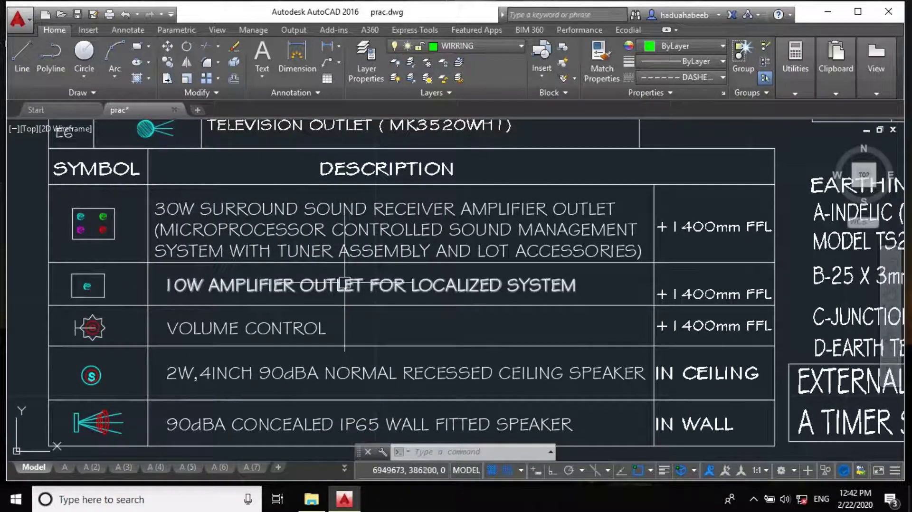
pyautogui.moveTo(192, 255); pyautogui.dragTo(241, 274, button='middle')
pyautogui.scroll(2, 304, 266)
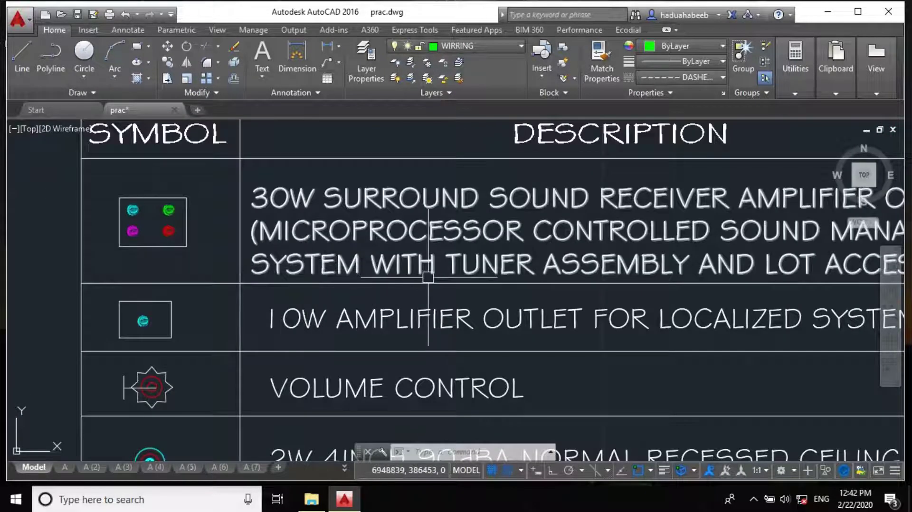
pyautogui.moveTo(304, 251); pyautogui.dragTo(264, 259, button='middle')
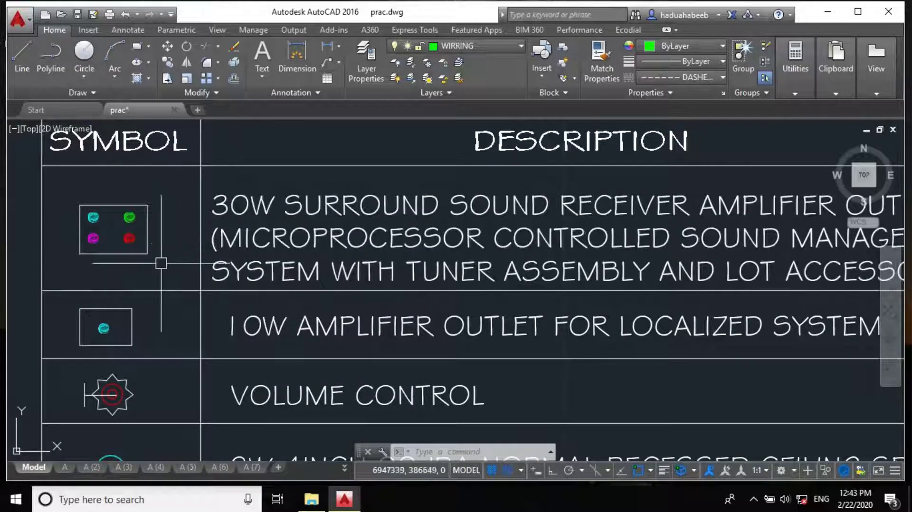
pyautogui.moveTo(220, 342); pyautogui.dragTo(224, 326, button='middle')
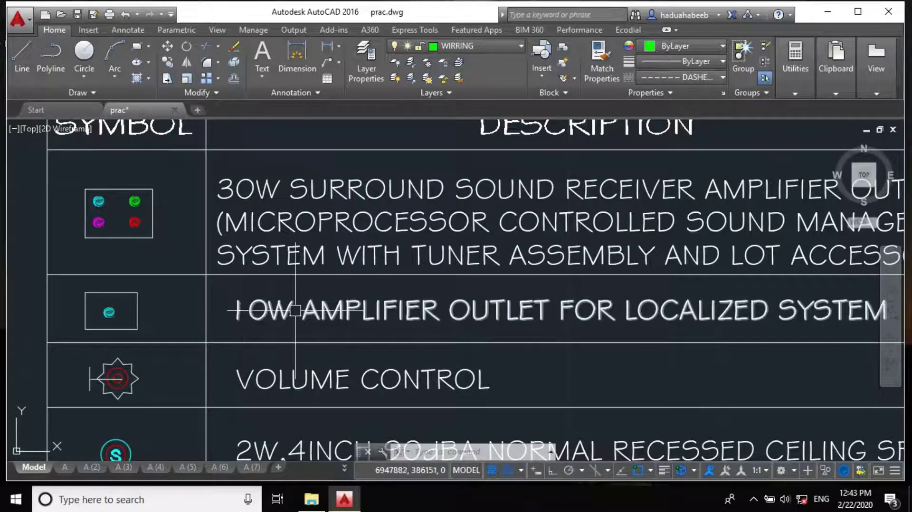
pyautogui.moveTo(387, 242); pyautogui.dragTo(280, 264, button='middle')
# Step: Zoom out and pan to bring the ground floor plan beside the legend
pyautogui.scroll(-3, 234, 237)
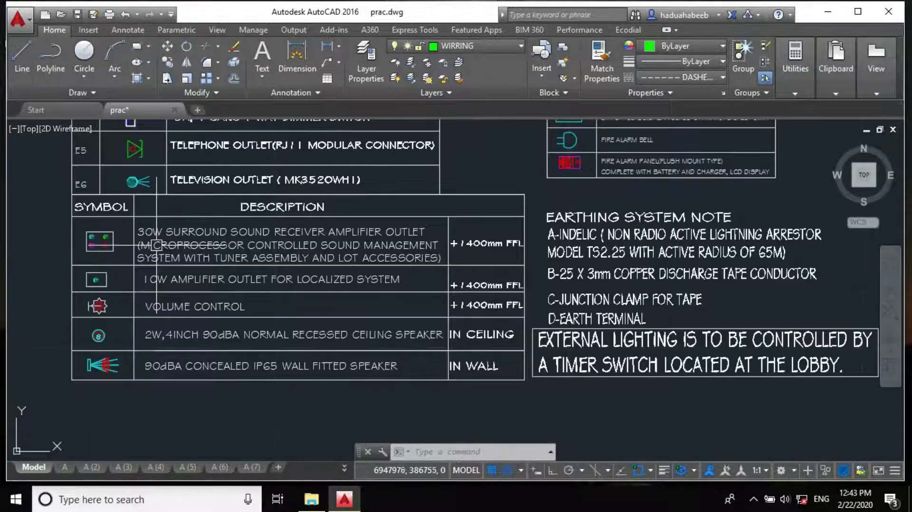
pyautogui.scroll(-4, 235, 235)
pyautogui.scroll(-2, 235, 235)
pyautogui.moveTo(508, 242); pyautogui.dragTo(233, 252, button='middle')
pyautogui.scroll(-2, 234, 265)
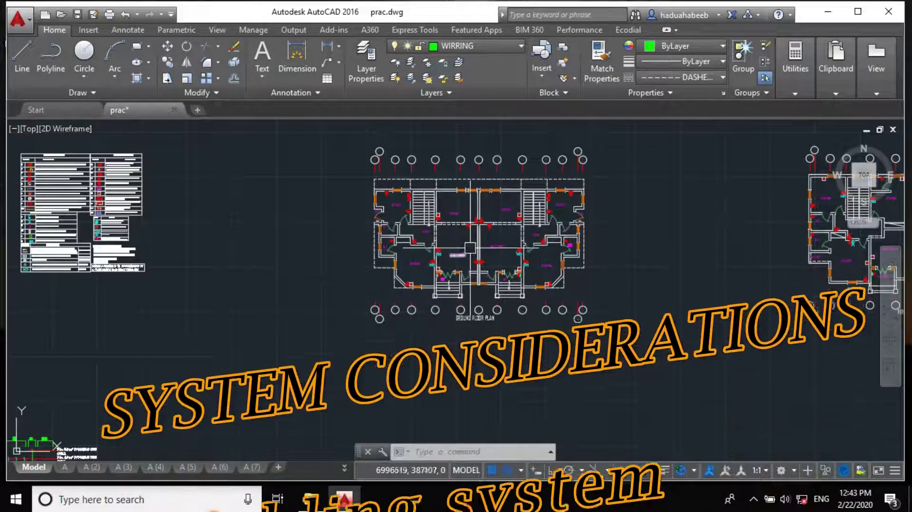
# Step: Move from the plan grid back to the legend sheet so the speaker rows fill the view
pyautogui.scroll(-5, 479, 238)
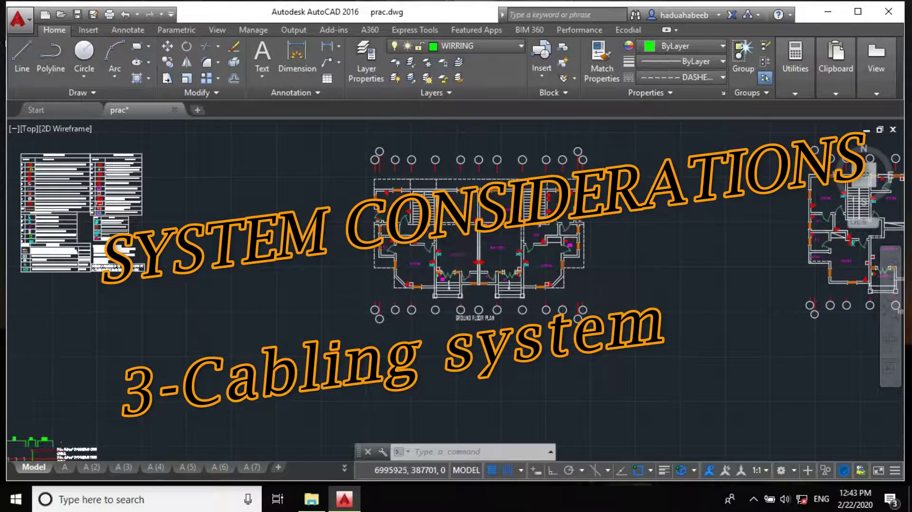
pyautogui.moveTo(369, 221); pyautogui.dragTo(363, 266, button='middle')
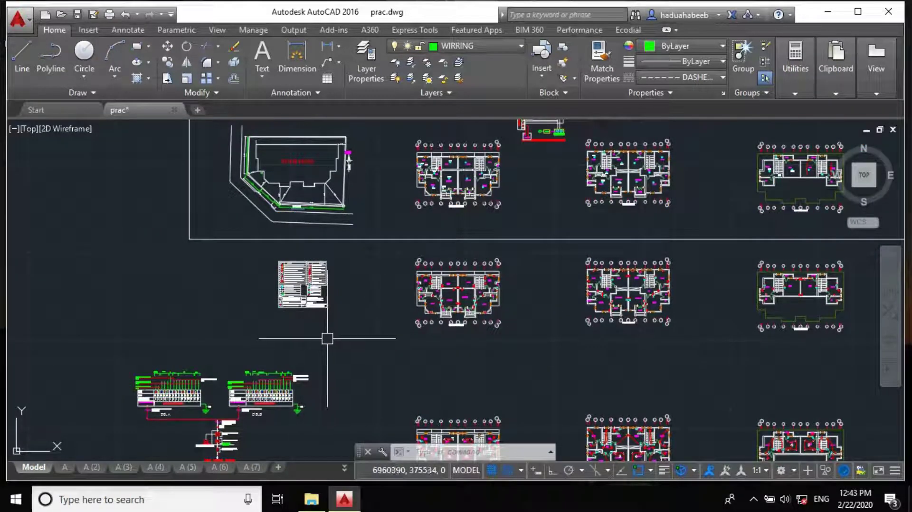
pyautogui.scroll(8, 302, 285)
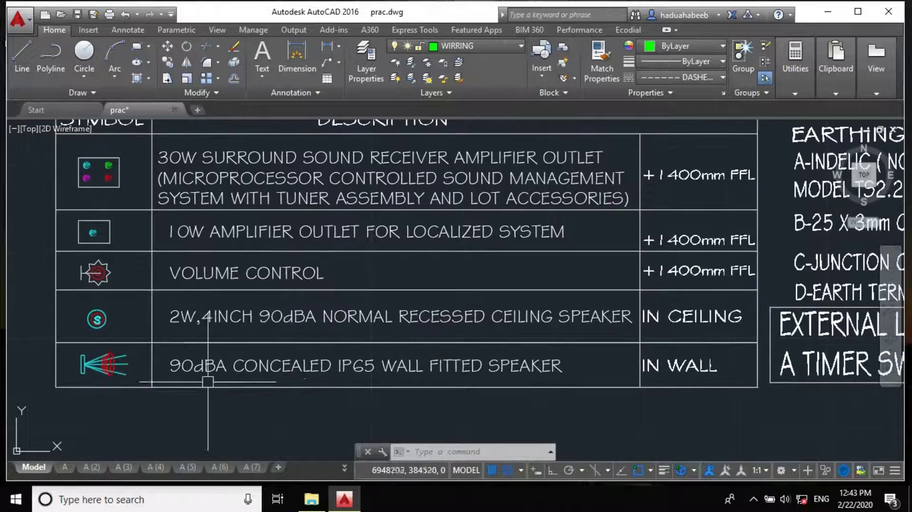
pyautogui.moveTo(428, 325); pyautogui.dragTo(408, 347, button='middle')
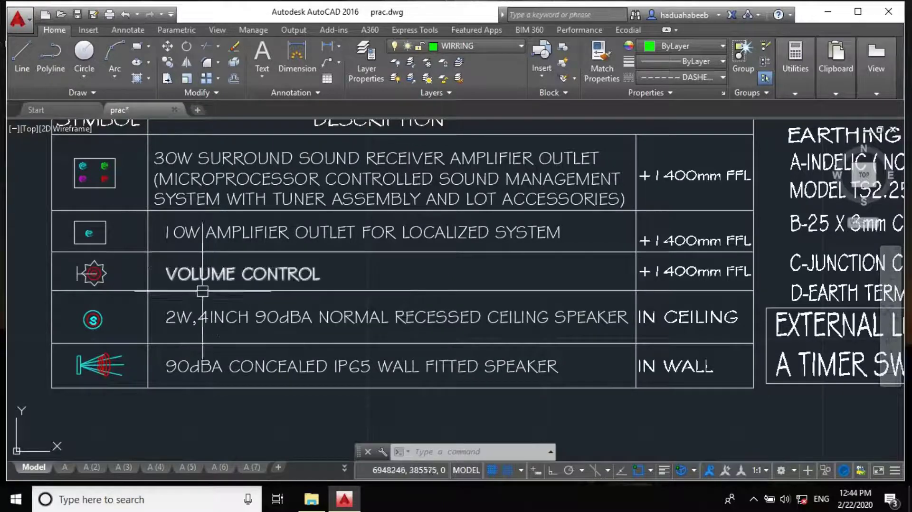
# Step: Show the sound legend table together with the earthing system notes beside it
pyautogui.scroll(-1, 241, 257)
pyautogui.scroll(1, 317, 267)
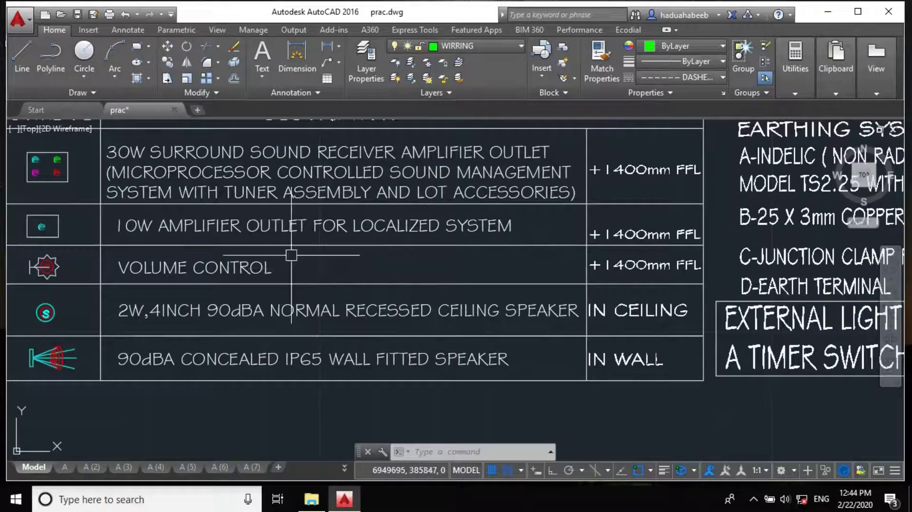
pyautogui.scroll(-1, 292, 255)
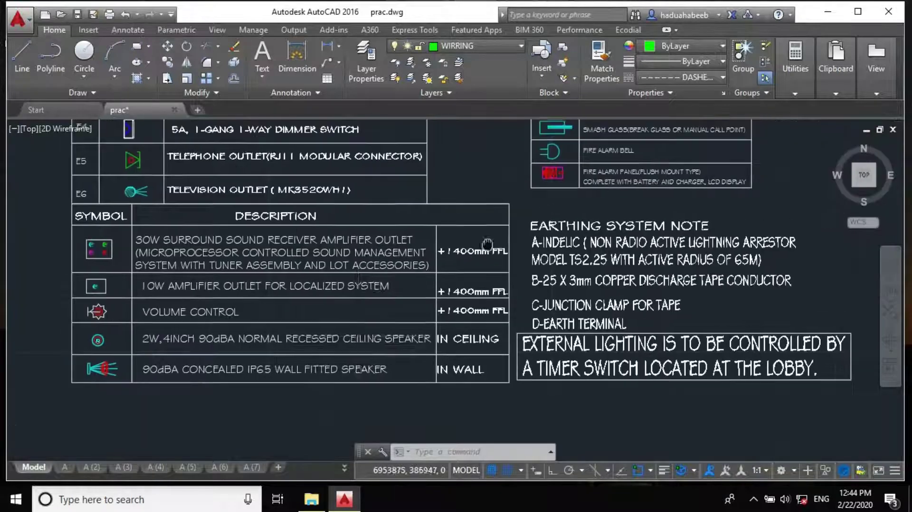
pyautogui.scroll(1, 234, 363)
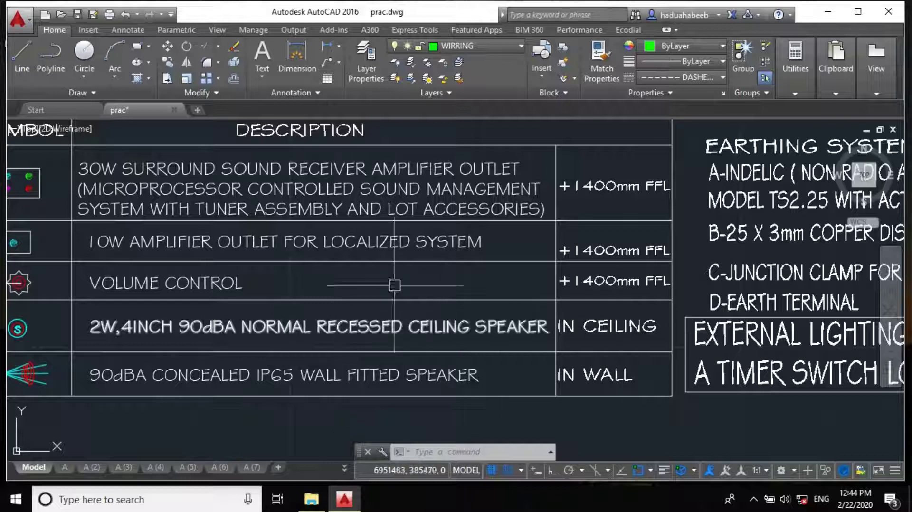
pyautogui.scroll(-1, 307, 280)
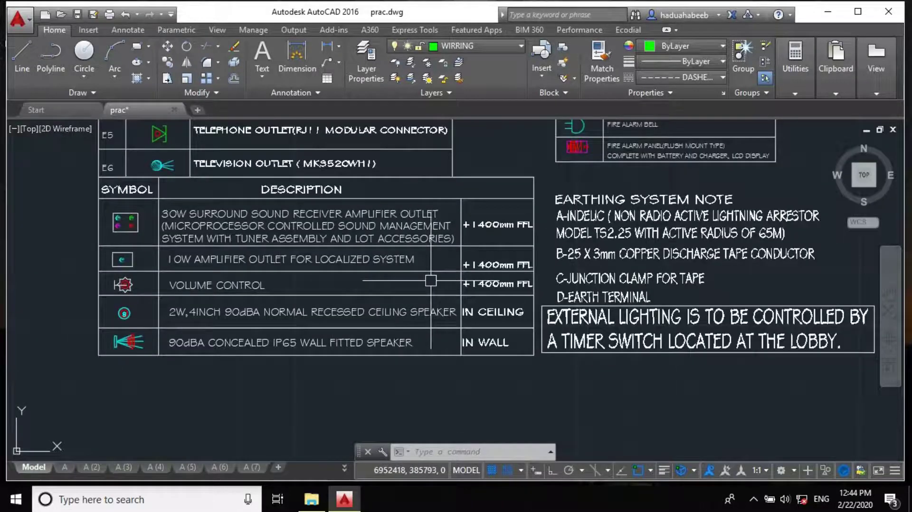
pyautogui.moveTo(581, 297); pyautogui.dragTo(526, 312, button='middle')
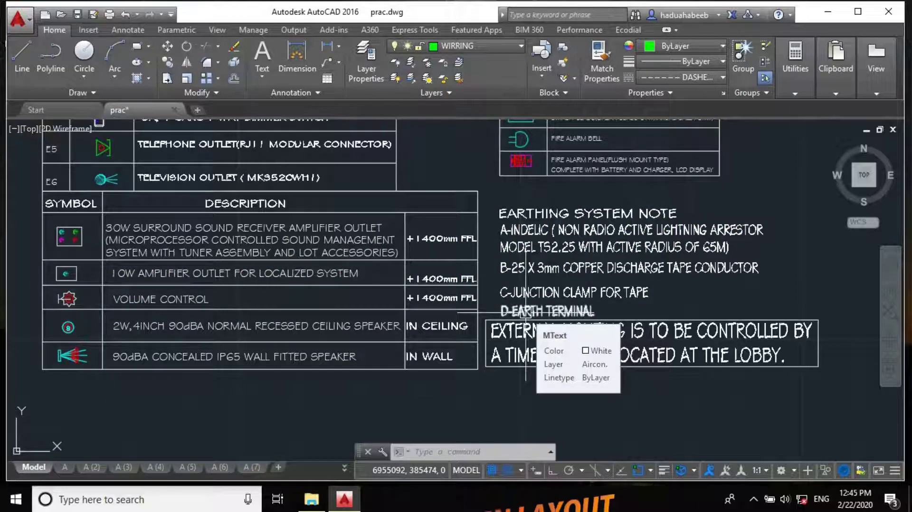
pyautogui.scroll(-2, 267, 320)
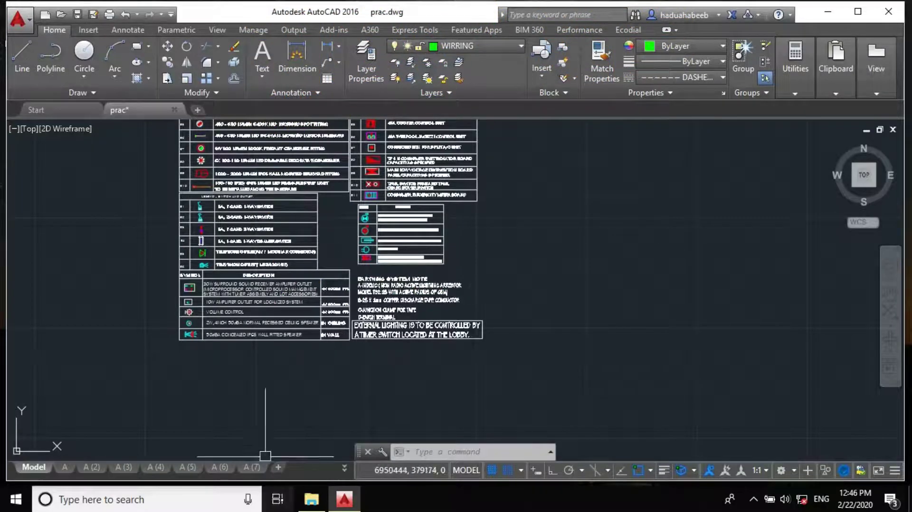
# Step: Navigate the Ground Floor Plan to show its kitchen and dining rooms
pyautogui.scroll(-5, 305, 344)
pyautogui.scroll(3, 515, 317)
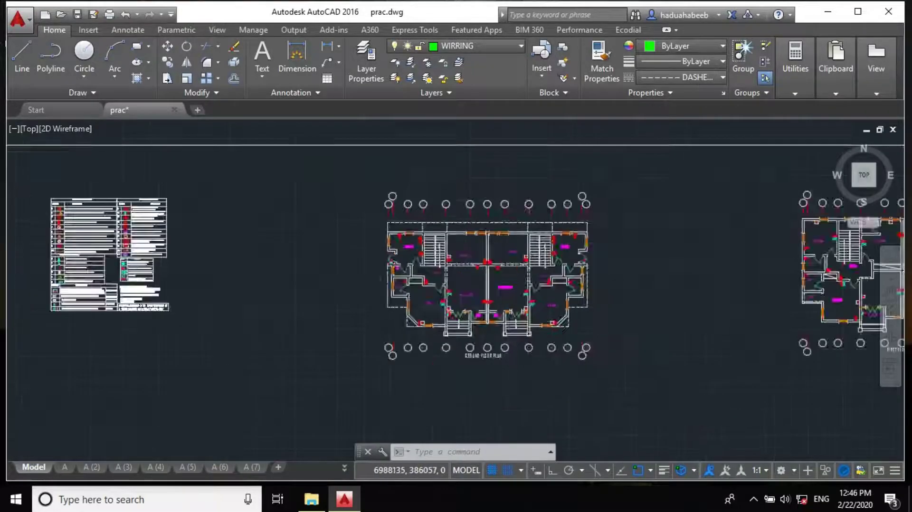
pyautogui.scroll(5, 457, 358)
pyautogui.moveTo(311, 204); pyautogui.dragTo(311, 329, button='middle')
pyautogui.scroll(2, 311, 329)
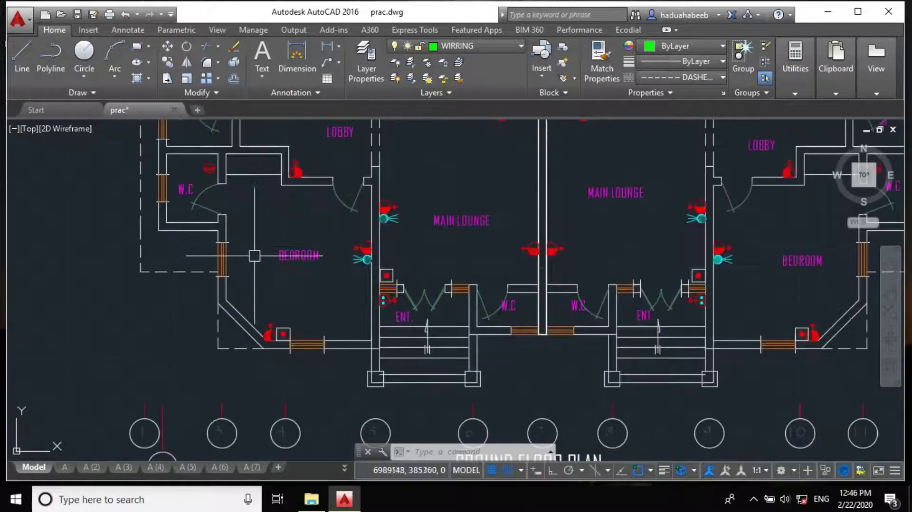
pyautogui.scroll(-2, 313, 293)
pyautogui.moveTo(378, 159); pyautogui.dragTo(424, 223, button='middle')
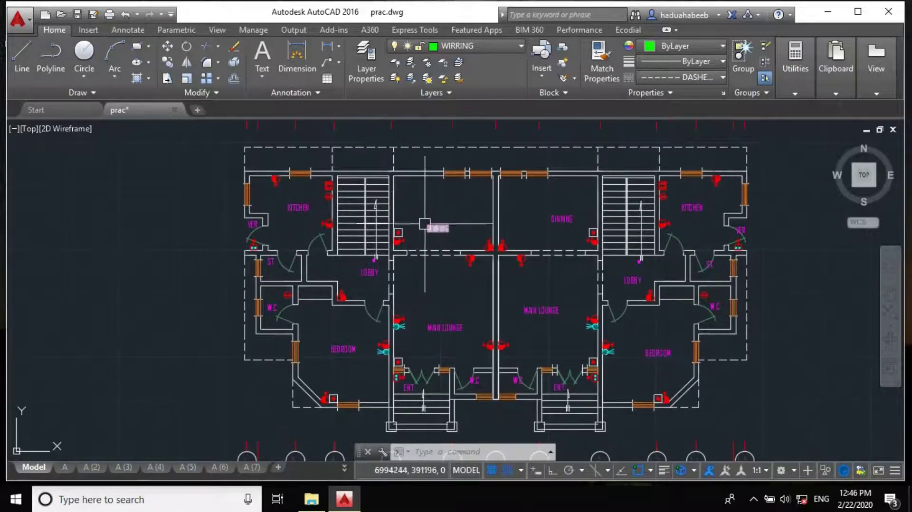
pyautogui.scroll(-6, 366, 376)
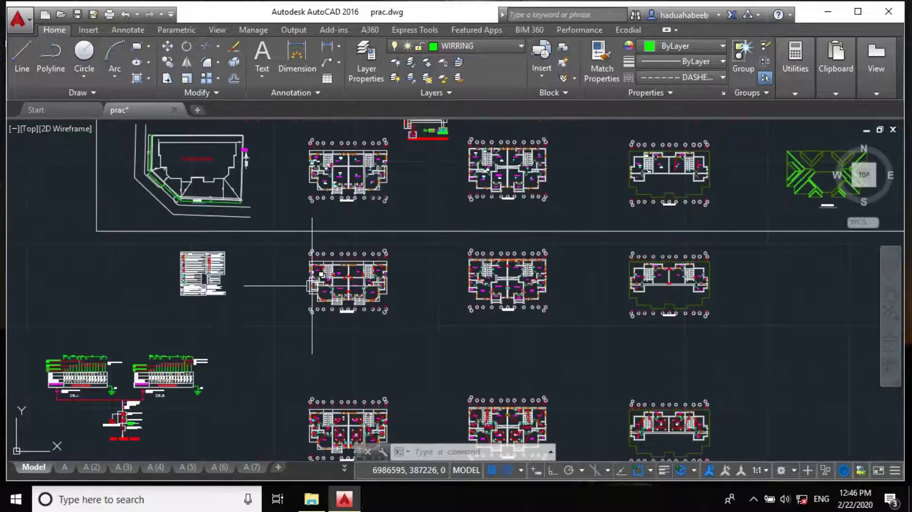
pyautogui.scroll(4, 329, 355)
pyautogui.scroll(2, 329, 355)
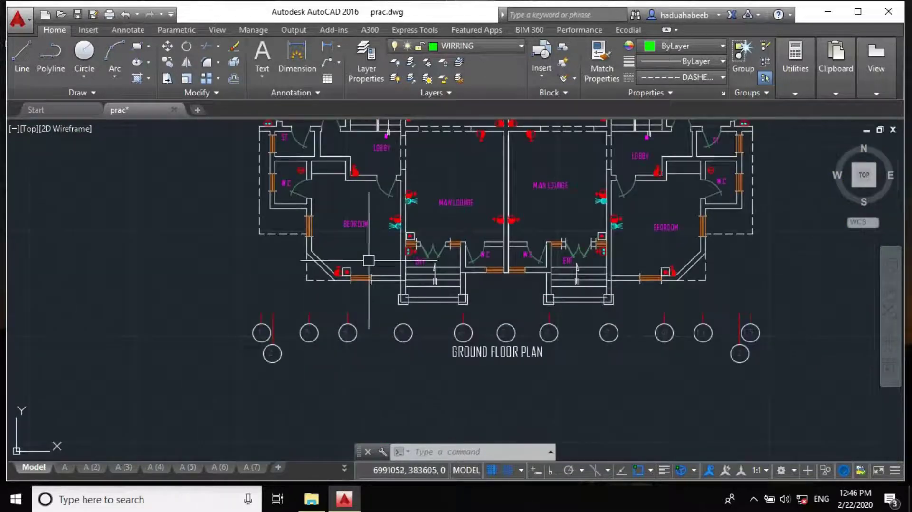
pyautogui.moveTo(369, 261); pyautogui.dragTo(320, 324, button='middle')
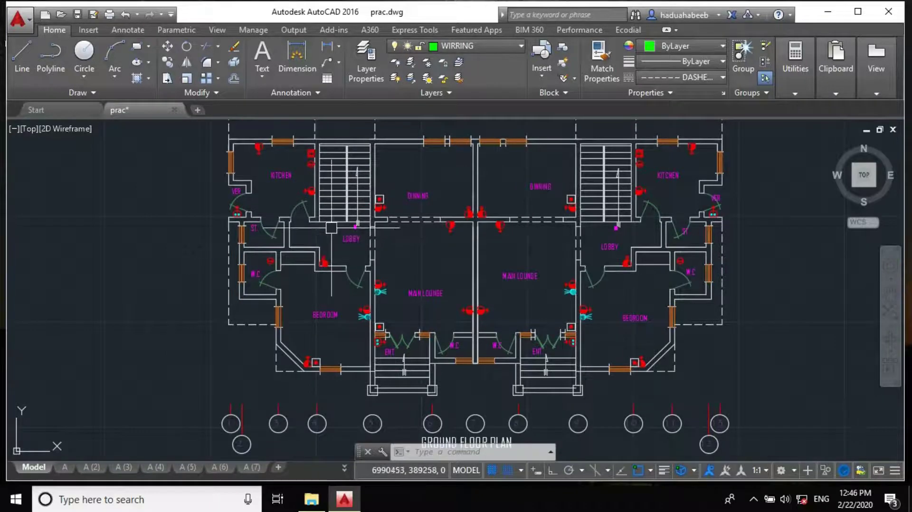
# Step: Zoom over to the legend table until the recessed ceiling speaker row is readable
pyautogui.scroll(-5, 331, 228)
pyautogui.scroll(3, 345, 290)
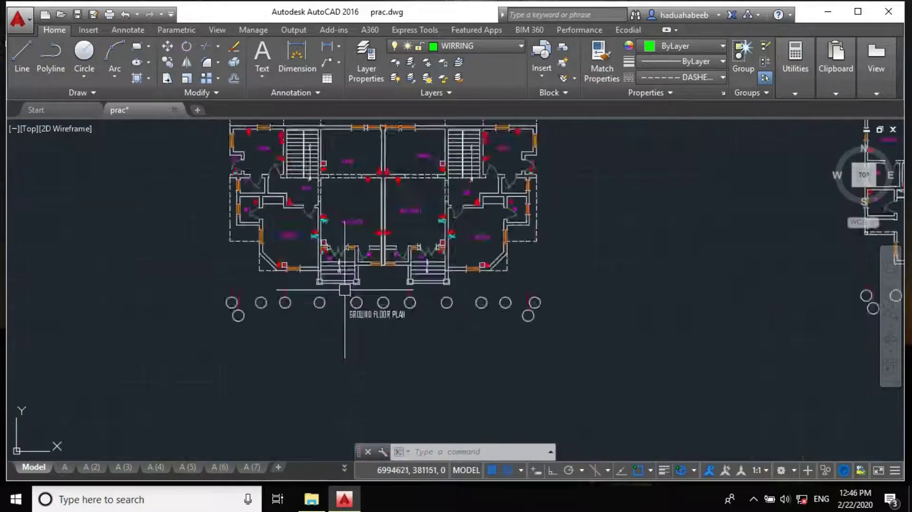
pyautogui.scroll(2, 305, 247)
pyautogui.scroll(-3, 310, 309)
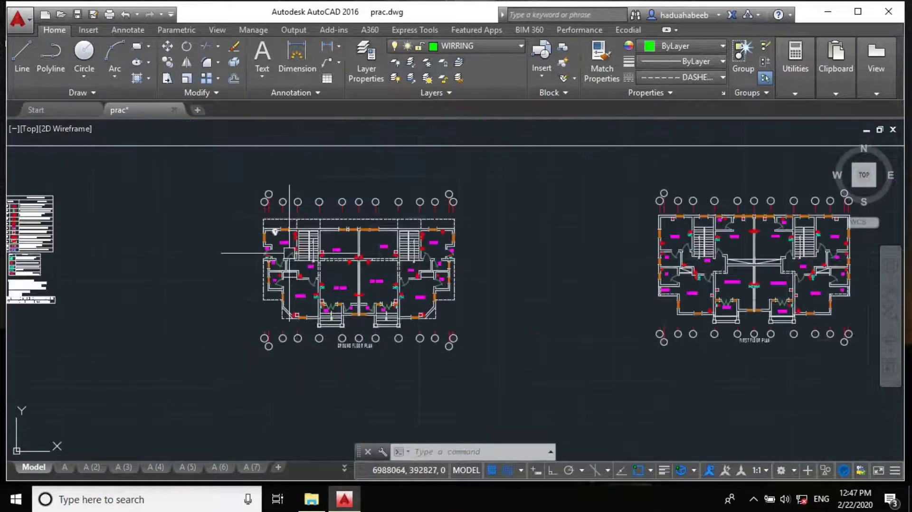
pyautogui.scroll(3, 265, 240)
pyautogui.moveTo(173, 193); pyautogui.dragTo(193, 218, button='middle')
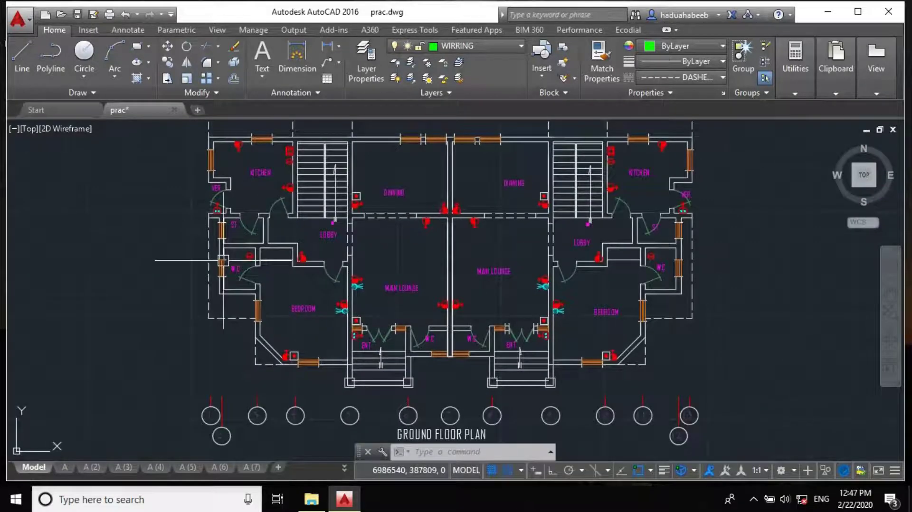
pyautogui.scroll(-2, 213, 260)
pyautogui.moveTo(346, 376); pyautogui.dragTo(319, 365, button='middle')
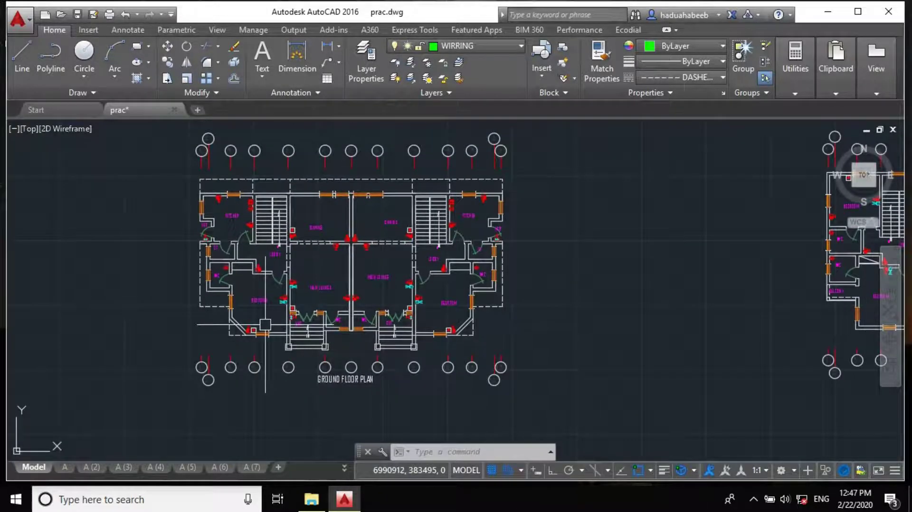
pyautogui.scroll(2, 233, 297)
pyautogui.scroll(2, 323, 266)
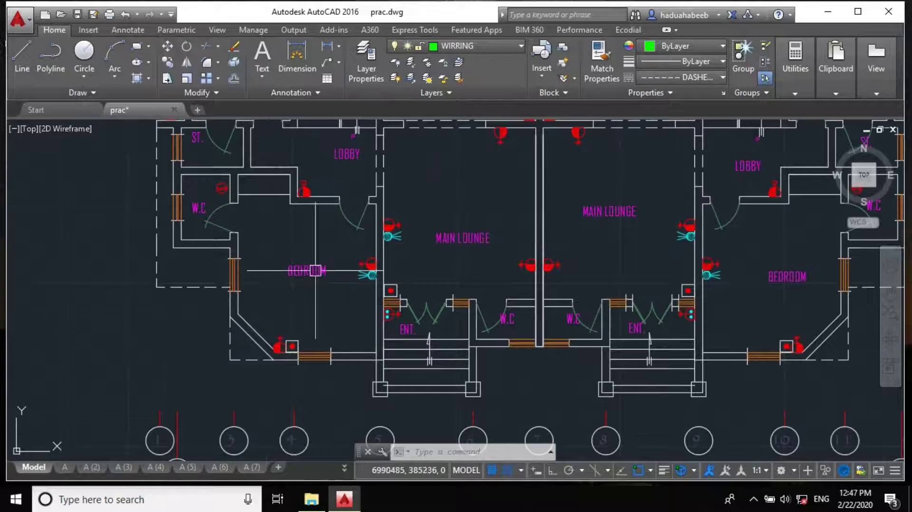
pyautogui.scroll(-6, 356, 343)
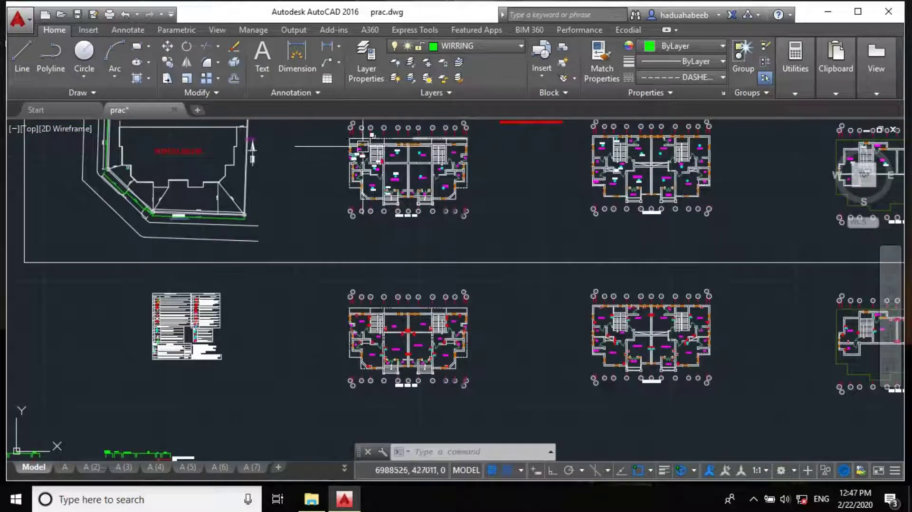
pyautogui.scroll(10, 363, 145)
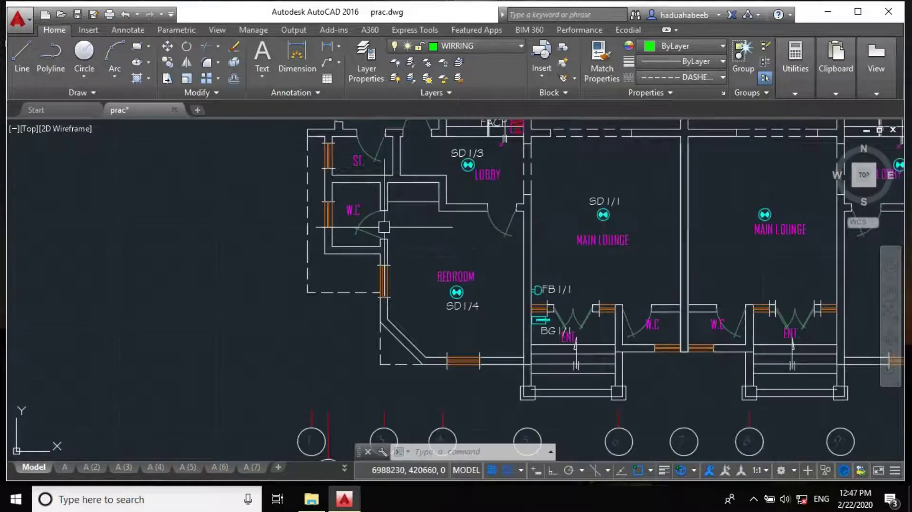
pyautogui.scroll(-10, 359, 232)
pyautogui.scroll(6, 285, 297)
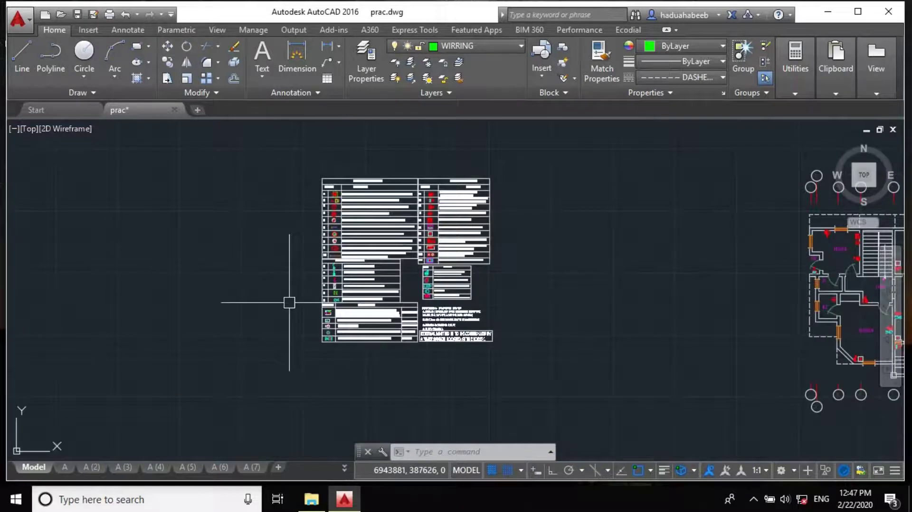
pyautogui.scroll(8, 329, 333)
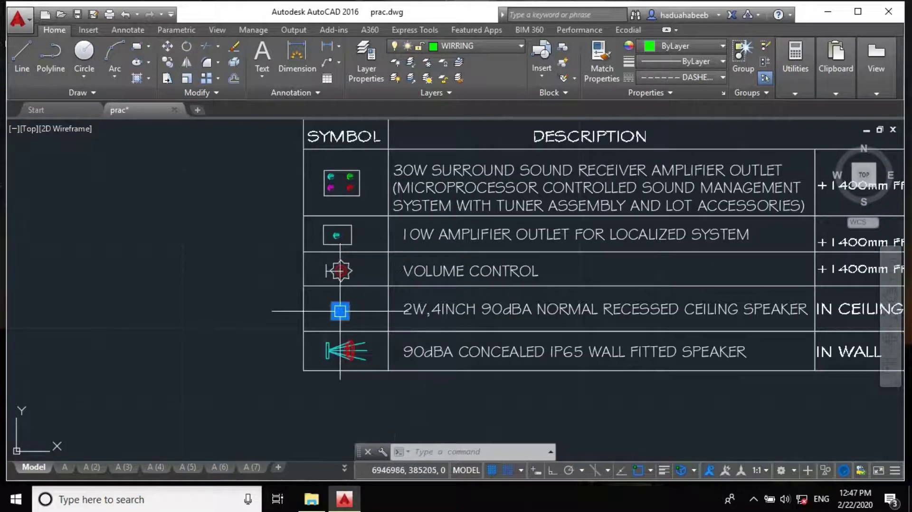
# Step: Start copying the recessed ceiling speaker symbol, using its centre as the base point
pyautogui.moveTo(546, 322); pyautogui.dragTo(457, 329, button='middle')
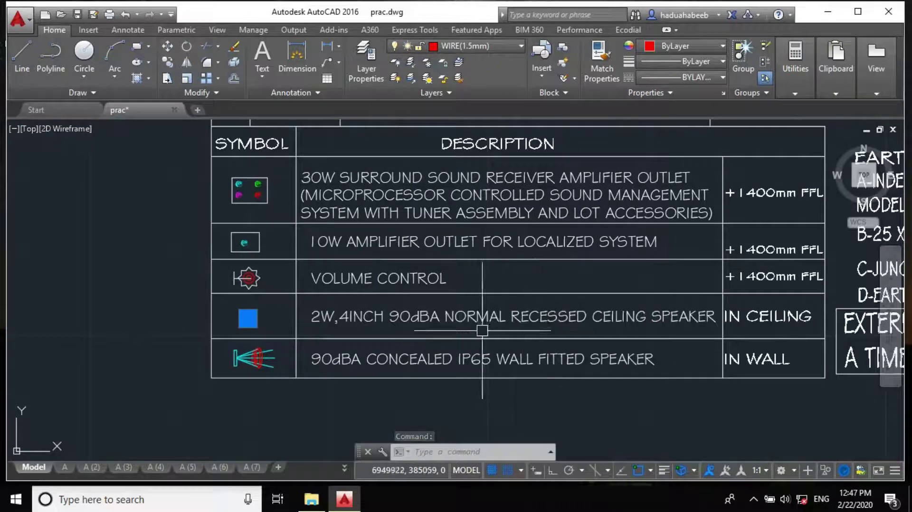
pyautogui.press('Escape')
pyautogui.moveTo(430, 328); pyautogui.dragTo(381, 339, button='middle')
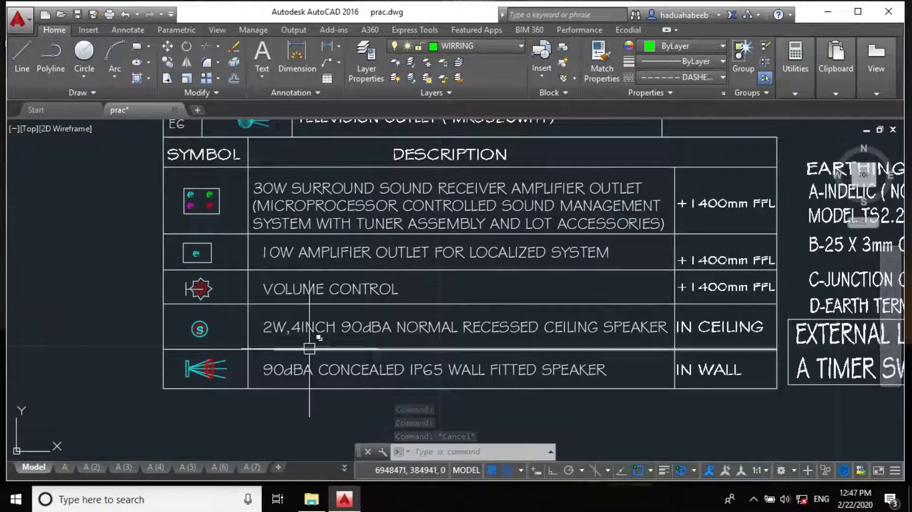
pyautogui.scroll(2, 191, 366)
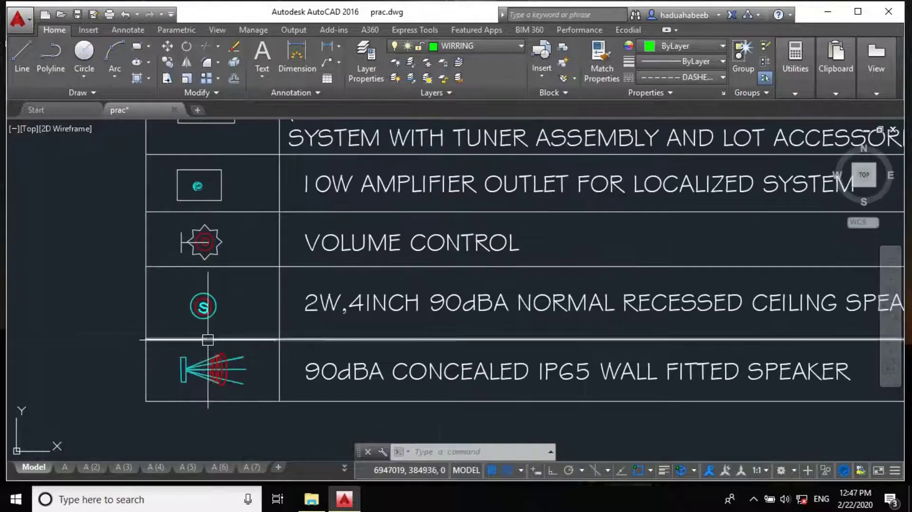
pyautogui.write('cp')
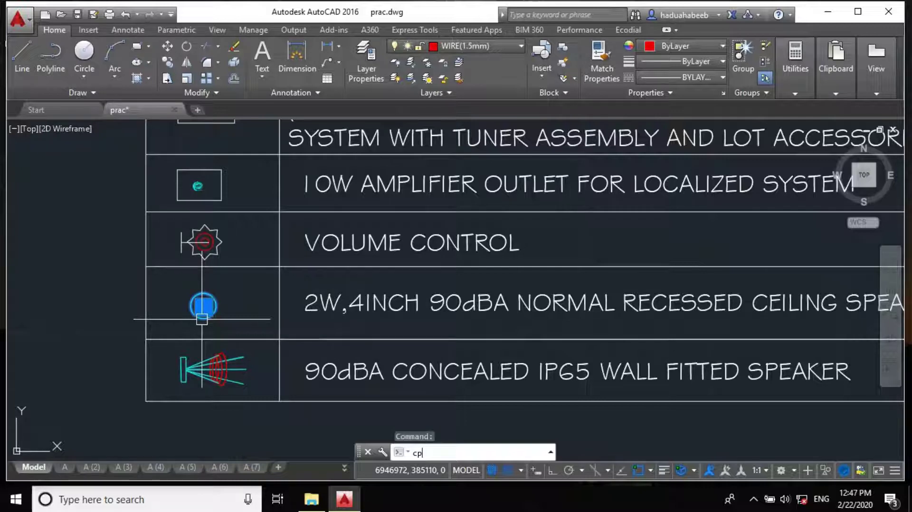
pyautogui.press('Return')
pyautogui.press('Return')
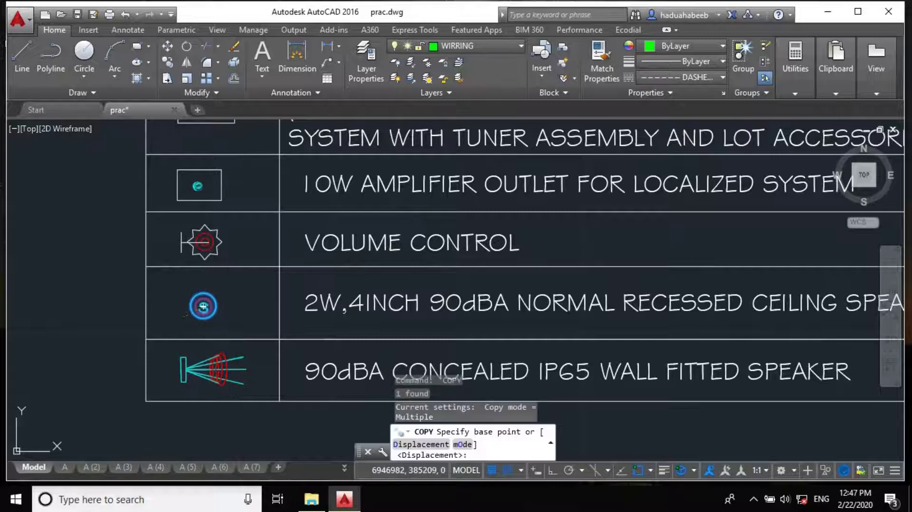
pyautogui.click(203, 306)
# Step: Place the speaker copy in the ground floor bedroom above its label, with snapping off
pyautogui.scroll(-10, 121, 260)
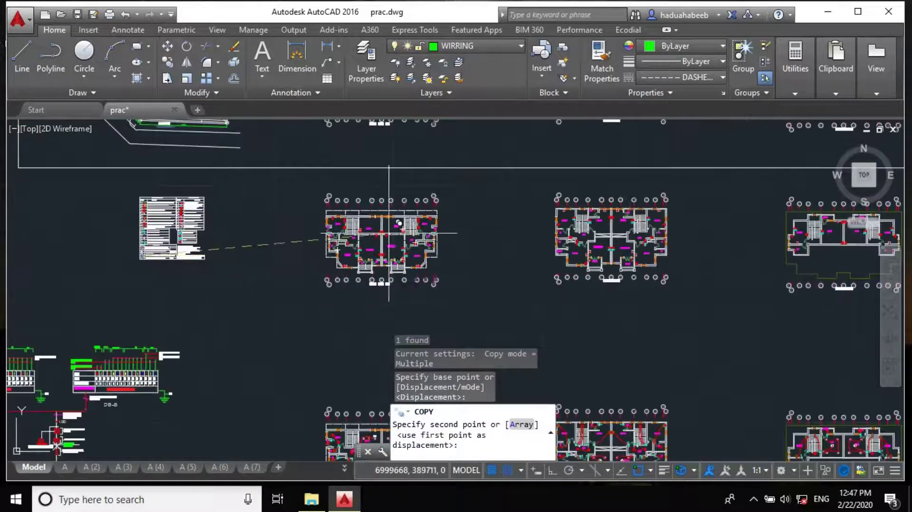
pyautogui.scroll(10, 327, 271)
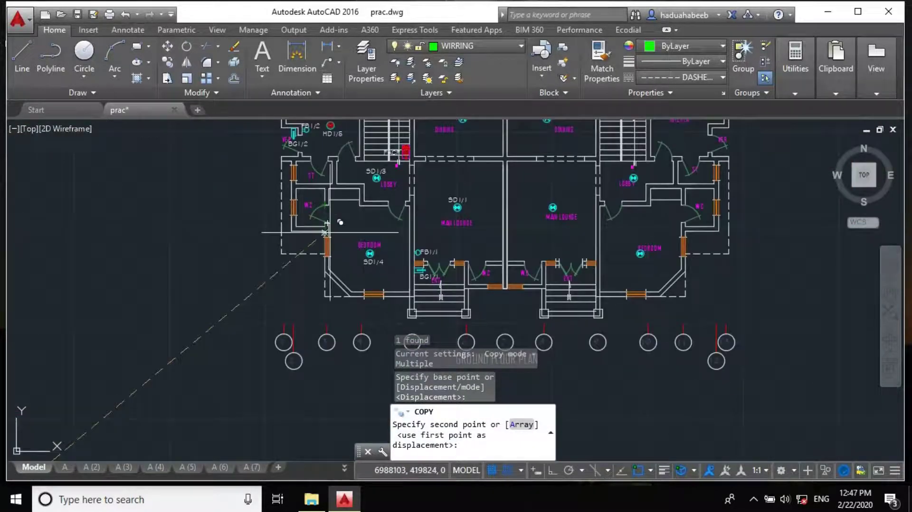
pyautogui.scroll(4, 348, 274)
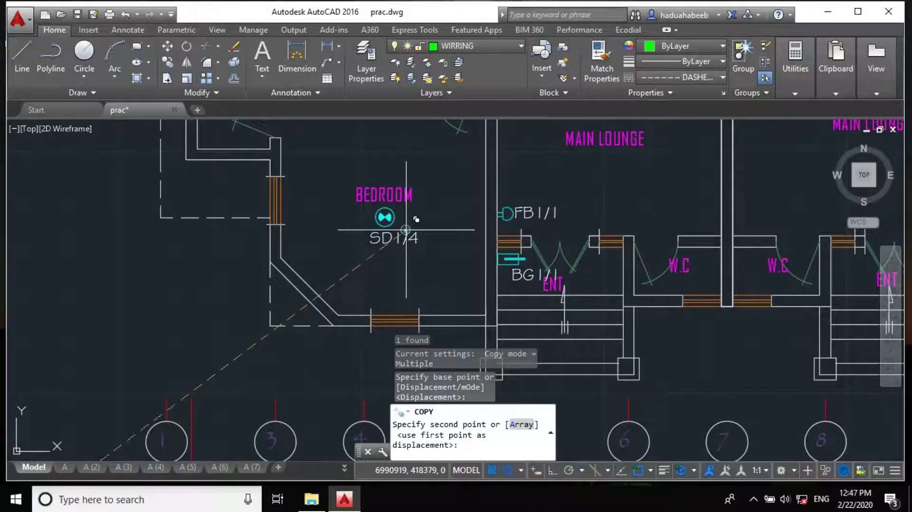
pyautogui.press('F3')
pyautogui.scroll(-3, 280, 285)
pyautogui.scroll(5, 271, 260)
pyautogui.scroll(-5, 456, 259)
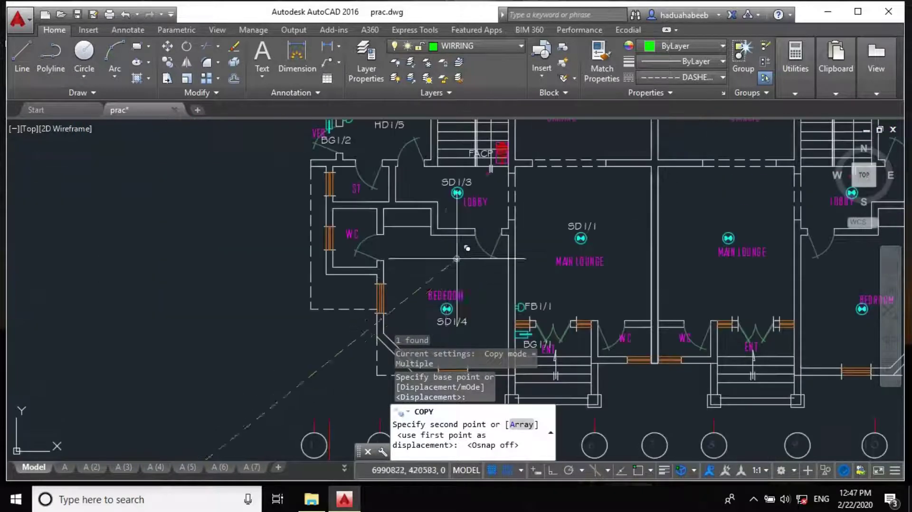
pyautogui.scroll(4, 456, 259)
pyautogui.press('Escape')
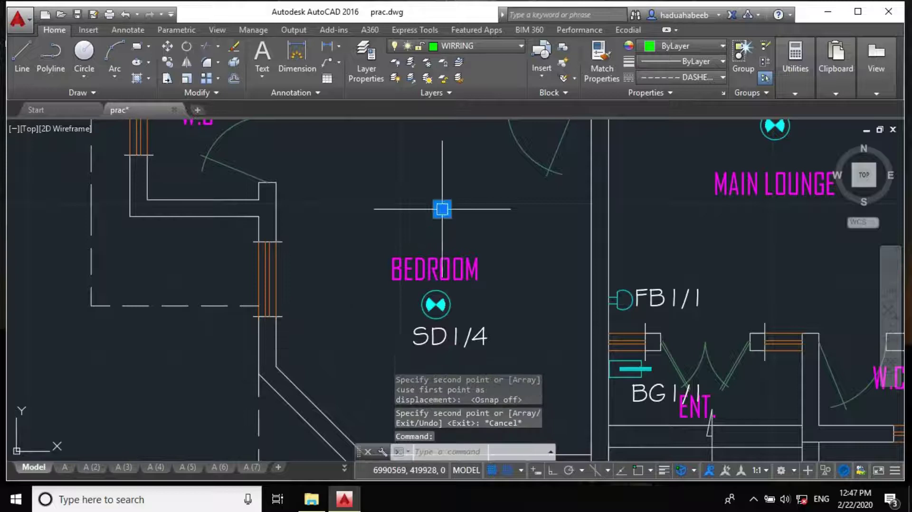
# Step: Scale the bedroom speaker symbol by 1.2 about its centre
pyautogui.click(442, 209)
pyautogui.write('sc')
pyautogui.press('Return')
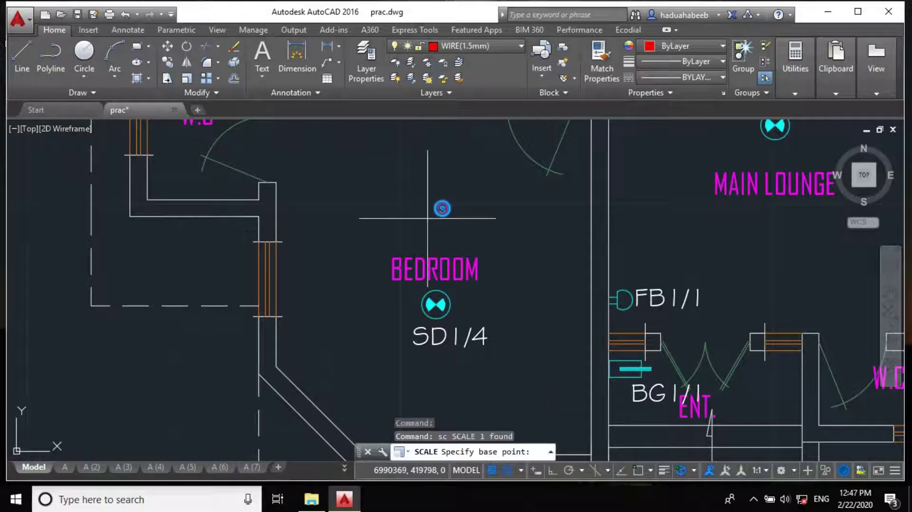
pyautogui.click(442, 209)
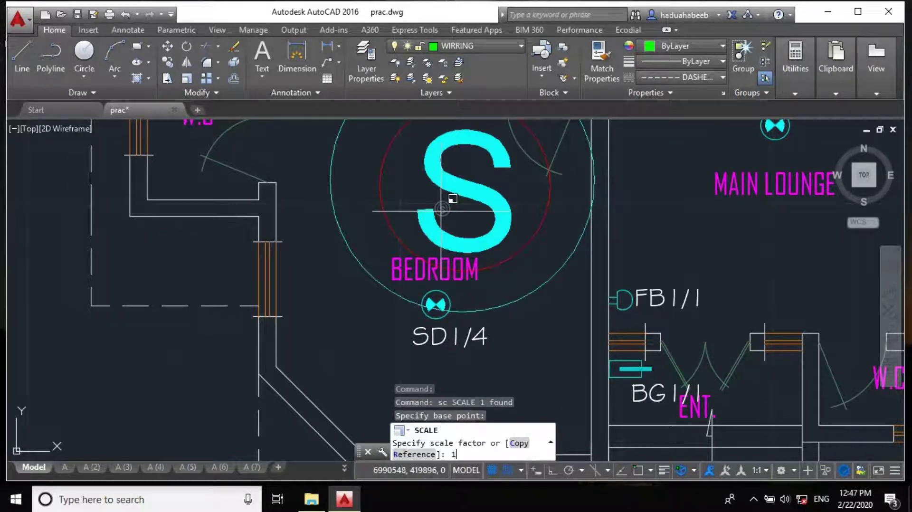
pyautogui.press('Return')
pyautogui.moveTo(400, 227); pyautogui.dragTo(374, 234, button='middle')
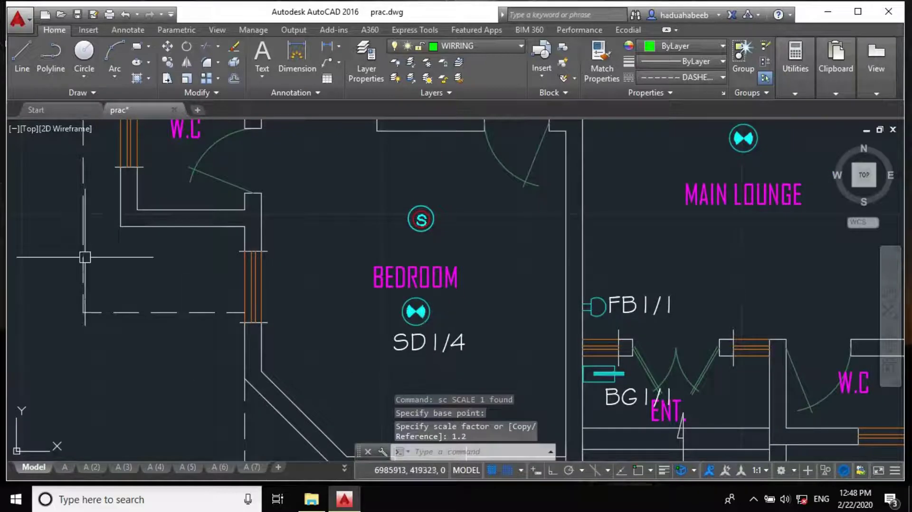
pyautogui.scroll(-5, 357, 306)
pyautogui.scroll(4, 357, 305)
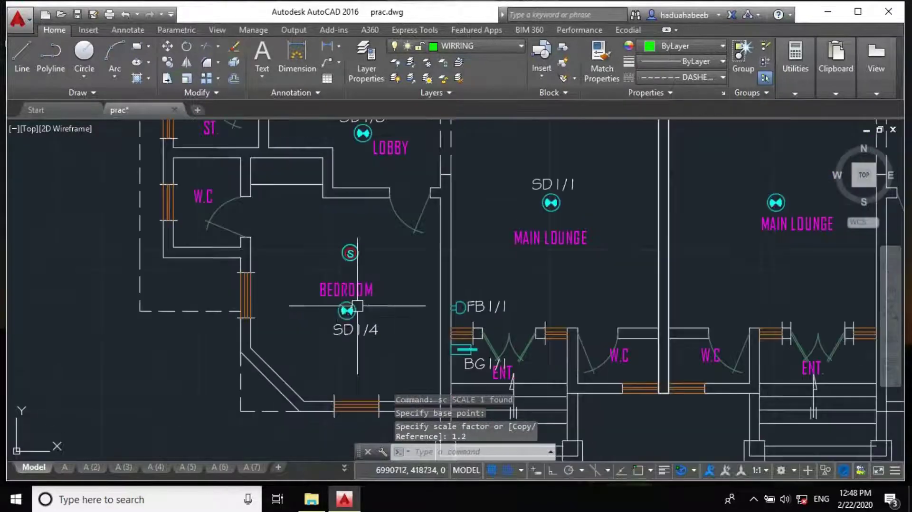
pyautogui.scroll(1, 337, 292)
pyautogui.scroll(-1, 273, 187)
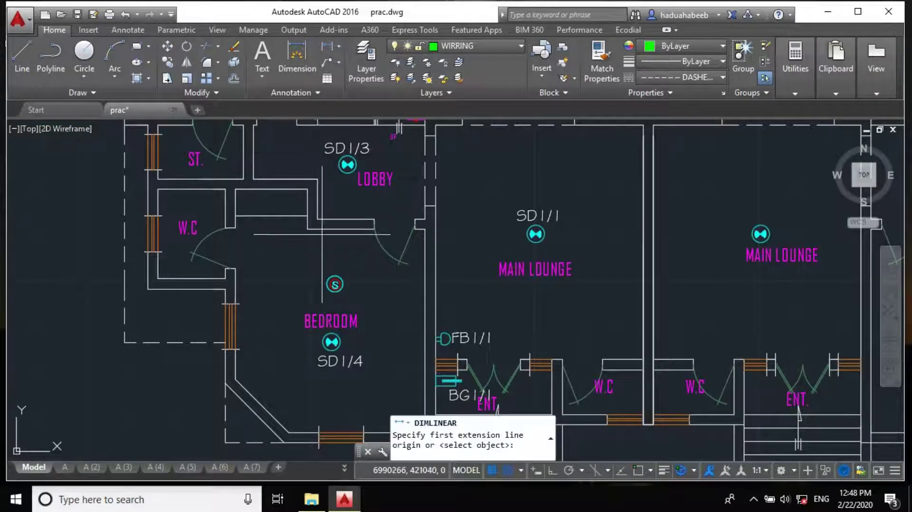
pyautogui.press('F3')
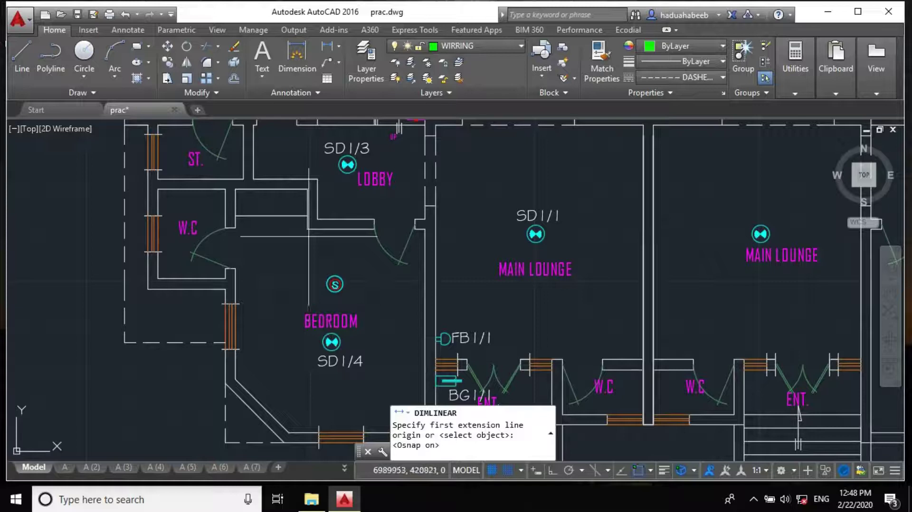
pyautogui.click(306, 229)
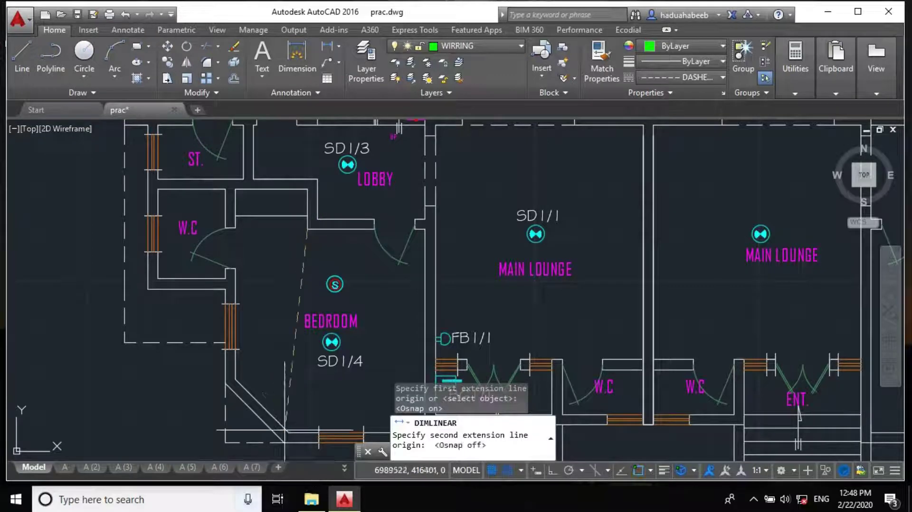
pyautogui.press('F8')
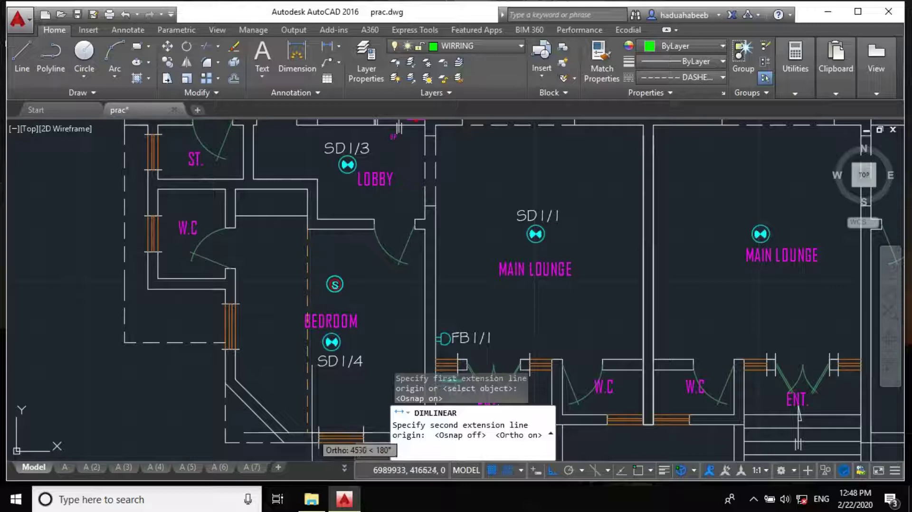
pyautogui.click(313, 441)
pyautogui.scroll(5, 303, 359)
pyautogui.scroll(-5, 348, 247)
pyautogui.press('Escape')
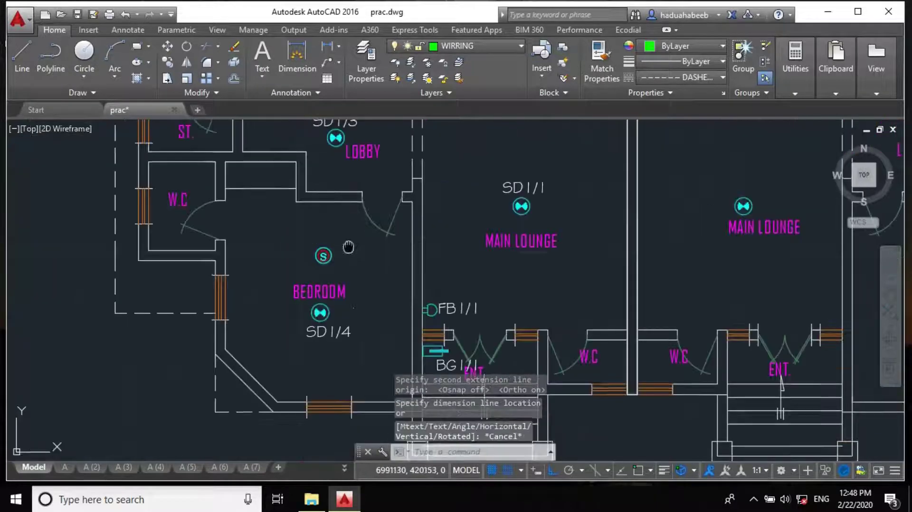
pyautogui.moveTo(348, 247); pyautogui.dragTo(318, 291, button='middle')
# Step: Copy the bedroom S speaker symbol into the Main Lounge
pyautogui.scroll(4, 290, 361)
pyautogui.click(281, 330)
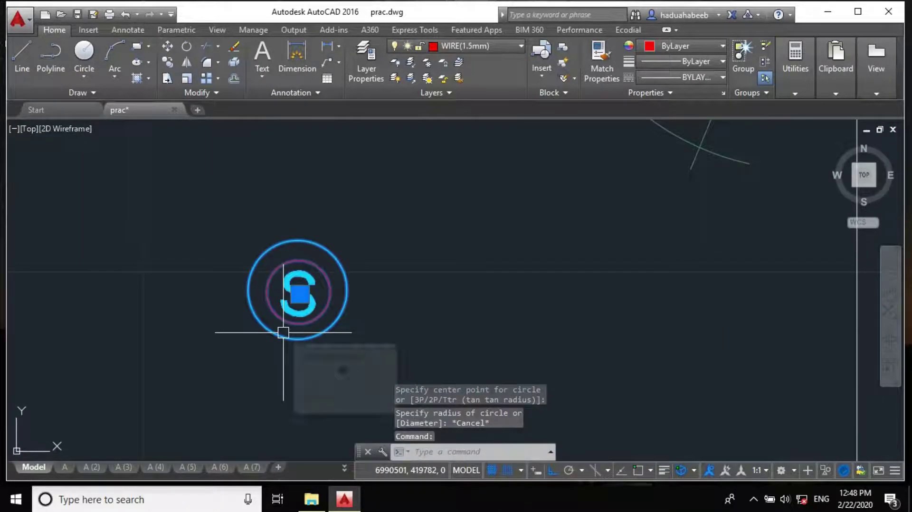
pyautogui.write('cp')
pyautogui.press('Return')
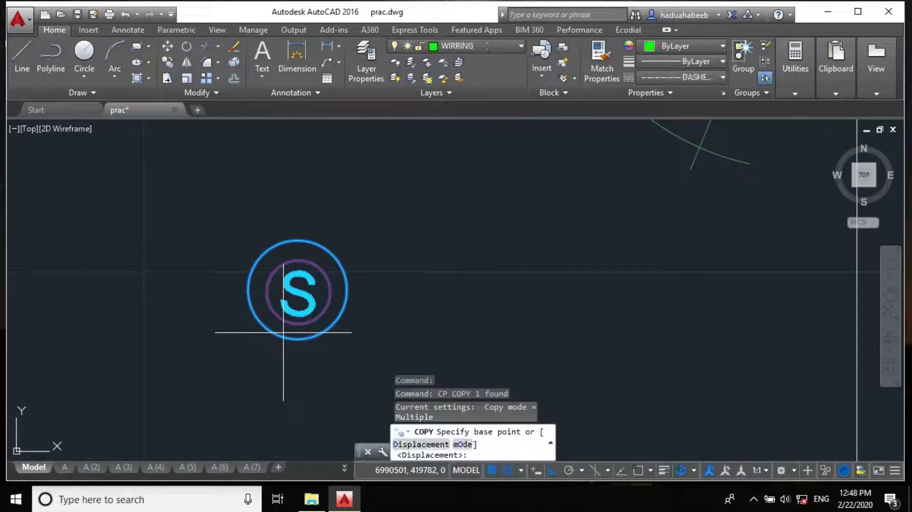
pyautogui.click(298, 290)
pyautogui.scroll(-5, 287, 238)
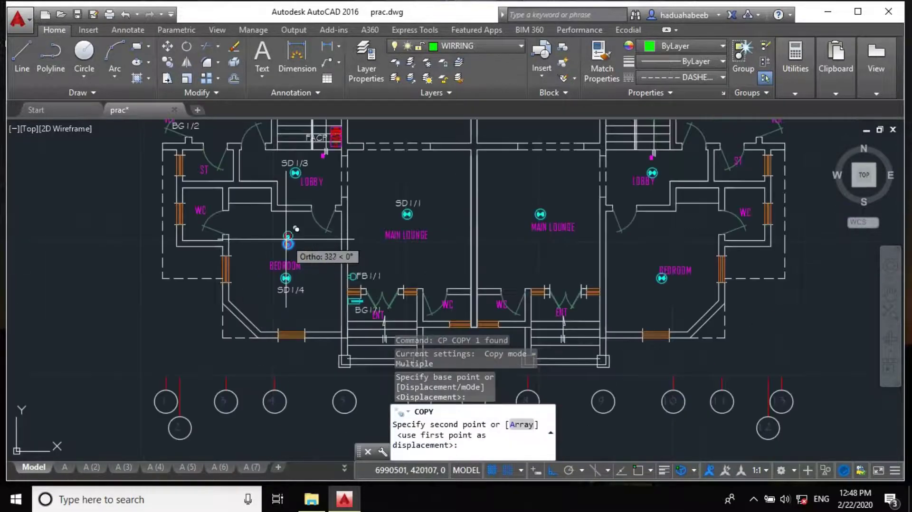
pyautogui.scroll(6, 369, 268)
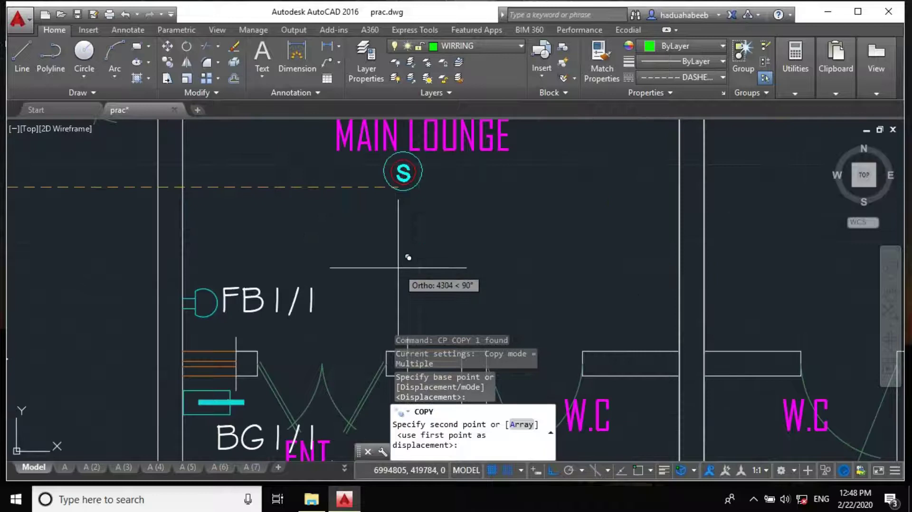
pyautogui.scroll(-4, 387, 265)
pyautogui.scroll(2, 407, 250)
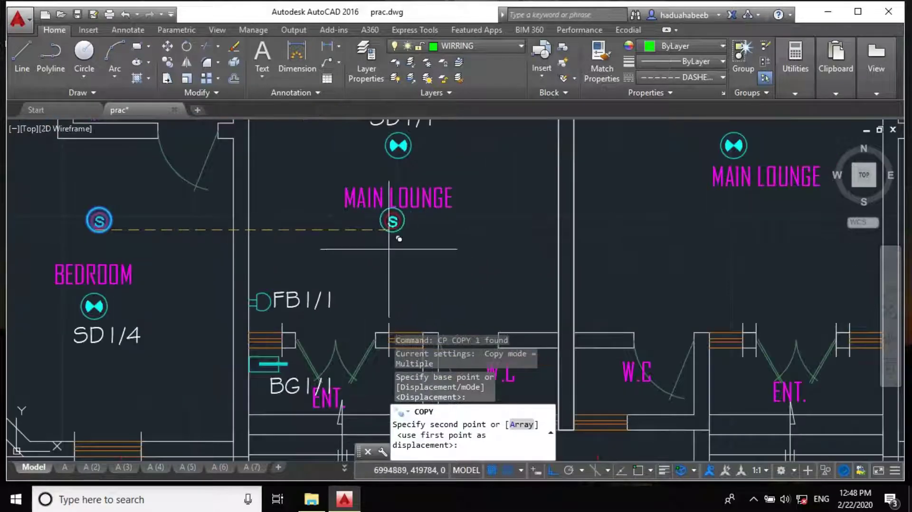
pyautogui.click(395, 247)
# Step: With Ortho off, place further S copies in the Dinning room and Kitchen
pyautogui.scroll(-5, 396, 224)
pyautogui.scroll(-3, 406, 209)
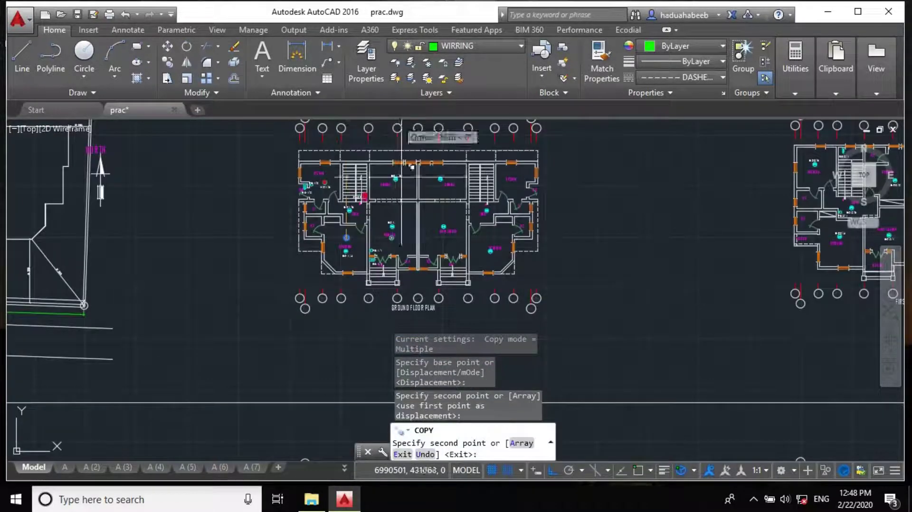
pyautogui.scroll(2, 421, 243)
pyautogui.press('F8')
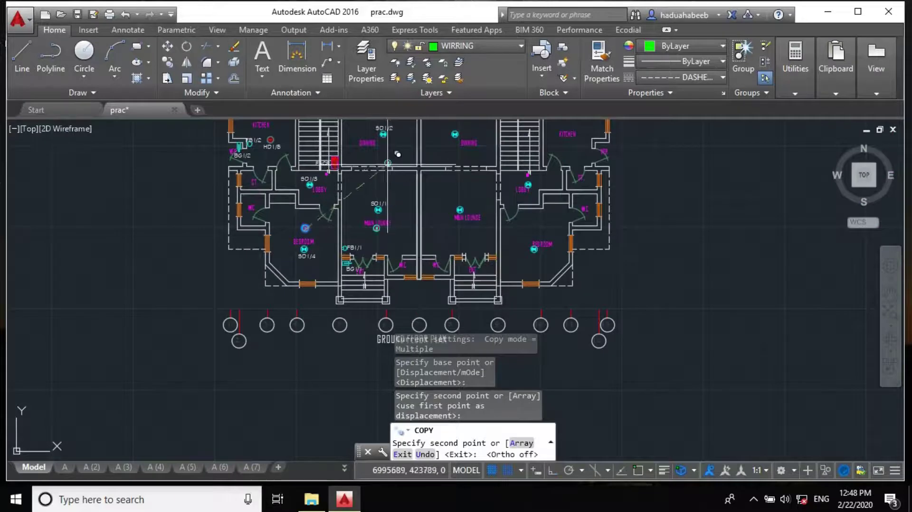
pyautogui.scroll(3, 379, 143)
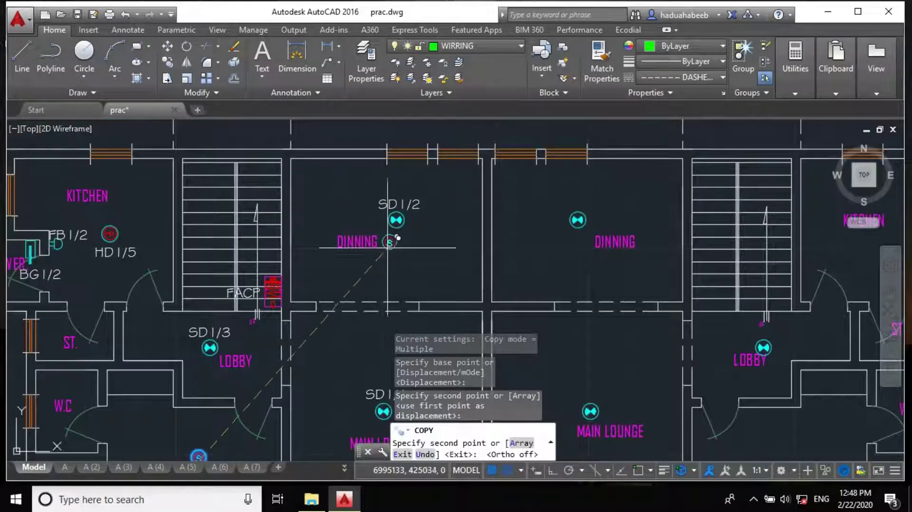
pyautogui.click(398, 245)
pyautogui.scroll(-4, 398, 246)
pyautogui.scroll(4, 270, 231)
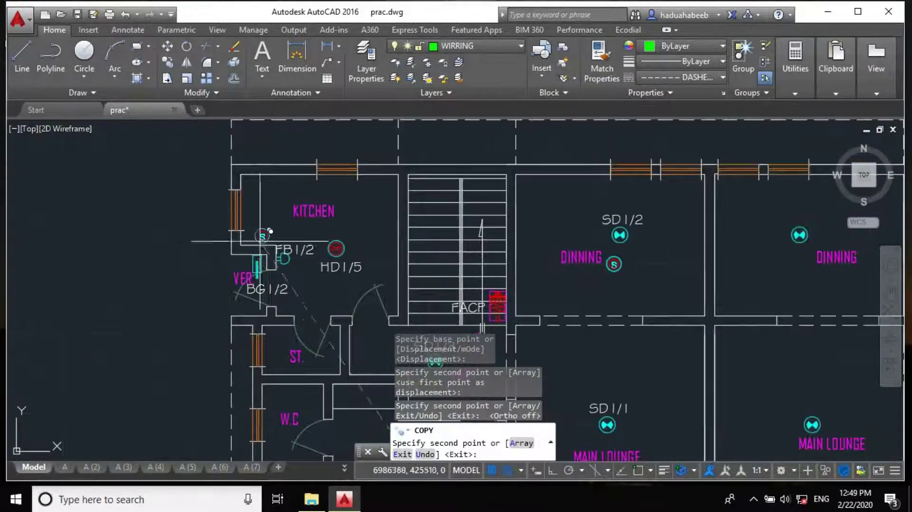
pyautogui.click(309, 229)
pyautogui.scroll(-5, 295, 223)
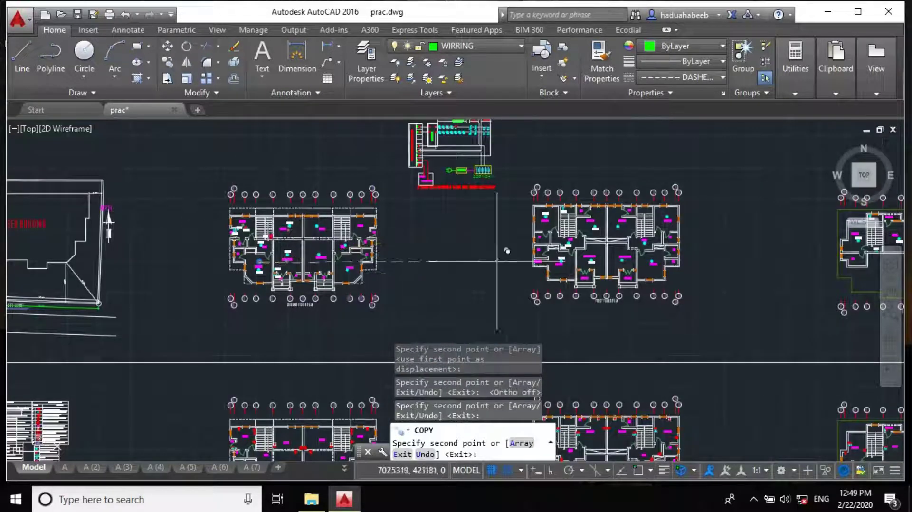
# Step: Place an S speaker symbol copy in the first-floor bedroom
pyautogui.scroll(6, 539, 254)
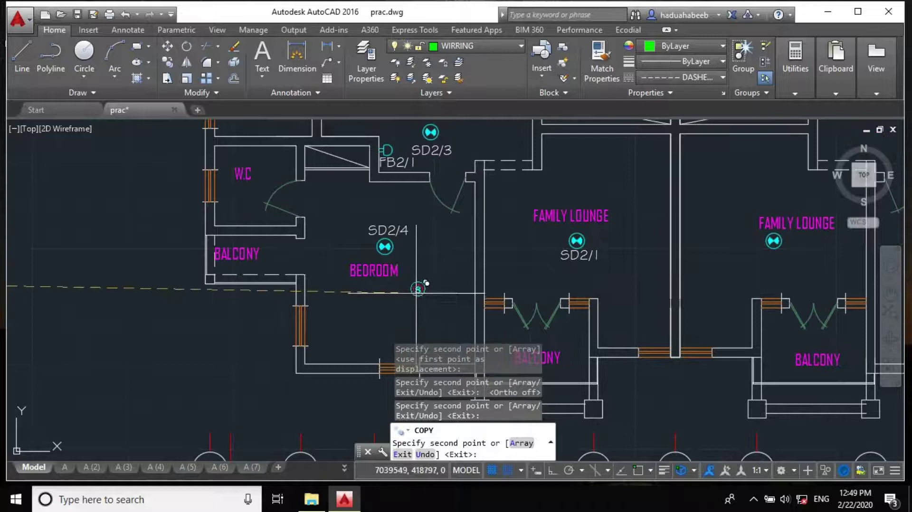
pyautogui.moveTo(400, 273); pyautogui.dragTo(375, 247, button='middle')
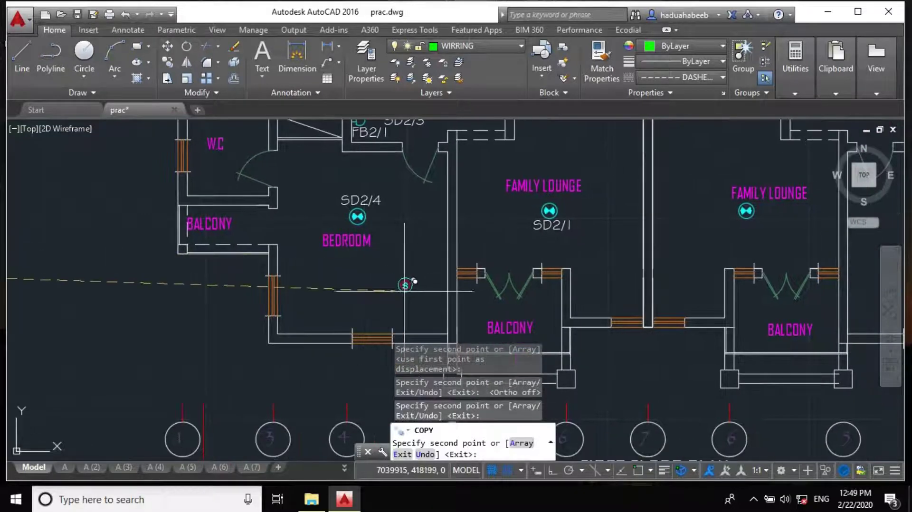
pyautogui.click(405, 285)
# Step: Pan and zoom the first floor plan to bring the upper bedrooms into view
pyautogui.moveTo(566, 154); pyautogui.dragTo(535, 208, button='middle')
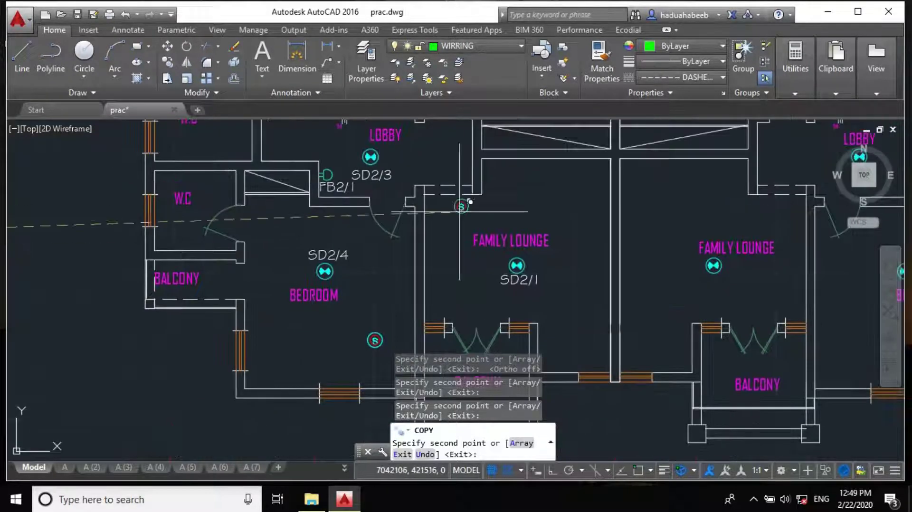
pyautogui.scroll(-10, 529, 212)
pyautogui.scroll(7, 400, 154)
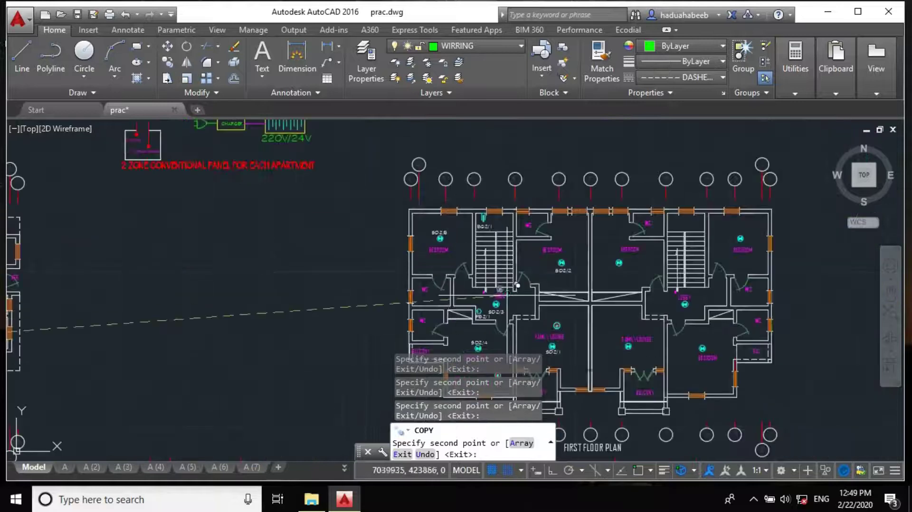
pyautogui.scroll(3, 400, 154)
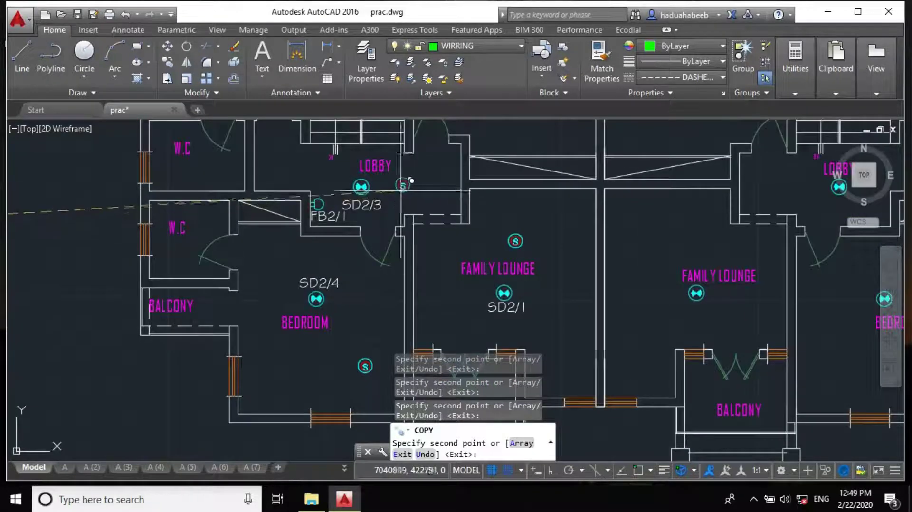
pyautogui.scroll(-5, 385, 183)
pyautogui.scroll(2, 352, 175)
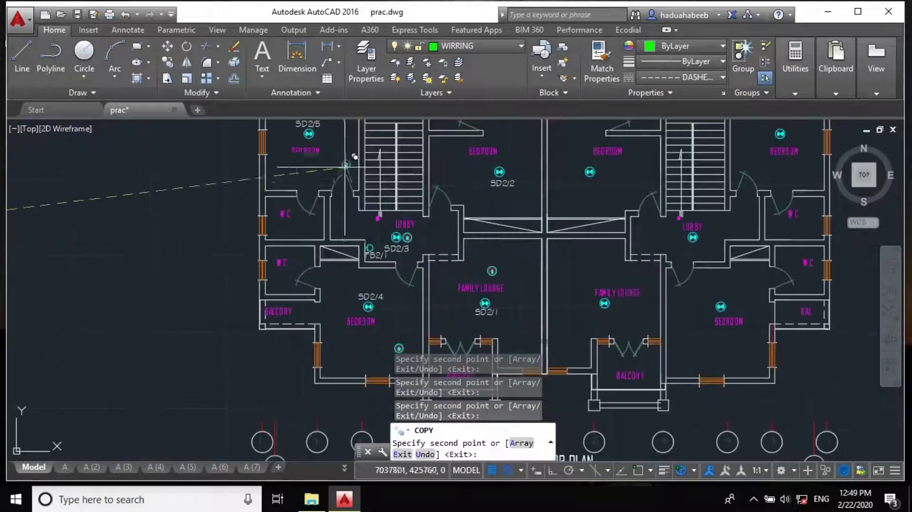
pyautogui.moveTo(339, 171); pyautogui.dragTo(353, 233, button='middle')
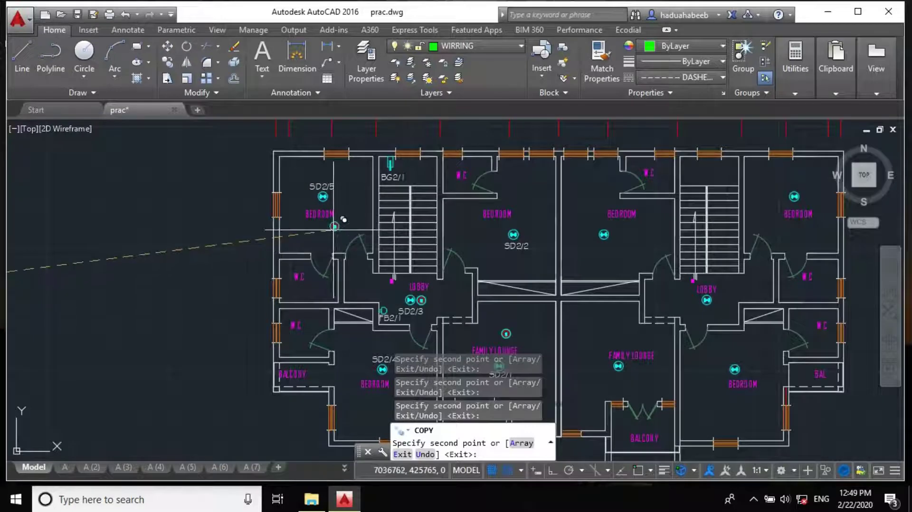
pyautogui.scroll(-3, 230, 271)
pyautogui.scroll(8, 221, 246)
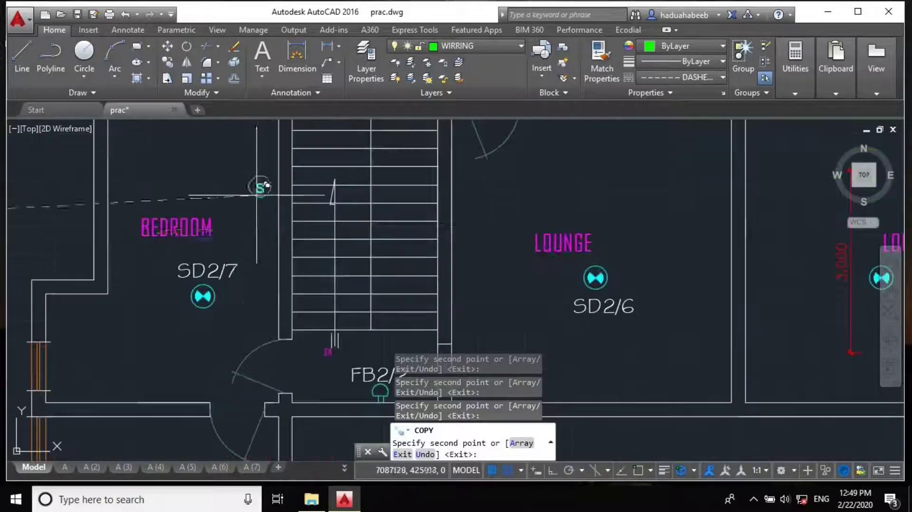